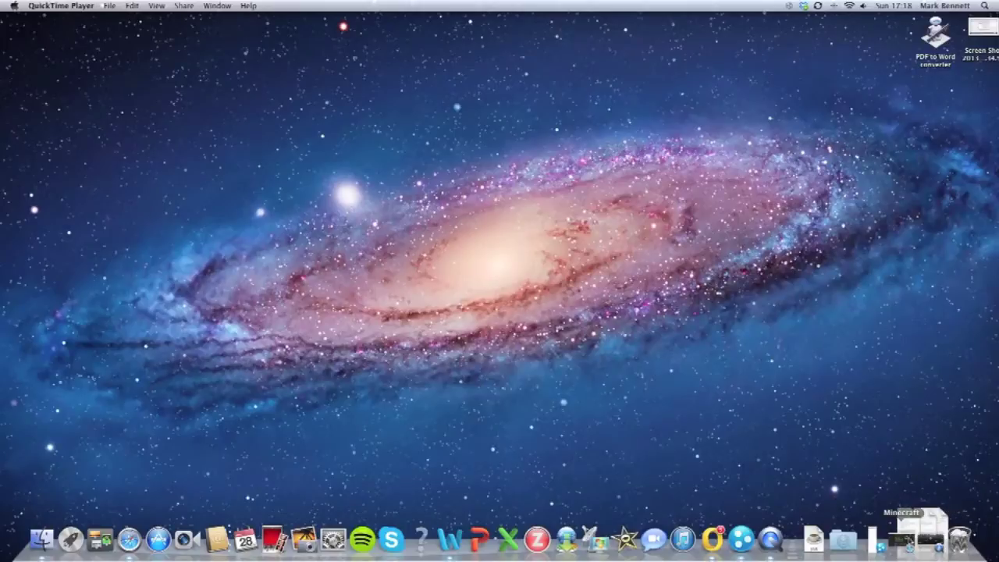
# Step: Download minecraft_server.jar from the Multiplayer Server section of minecraft.net's Download page in Safari
pyautogui.click(907, 542)
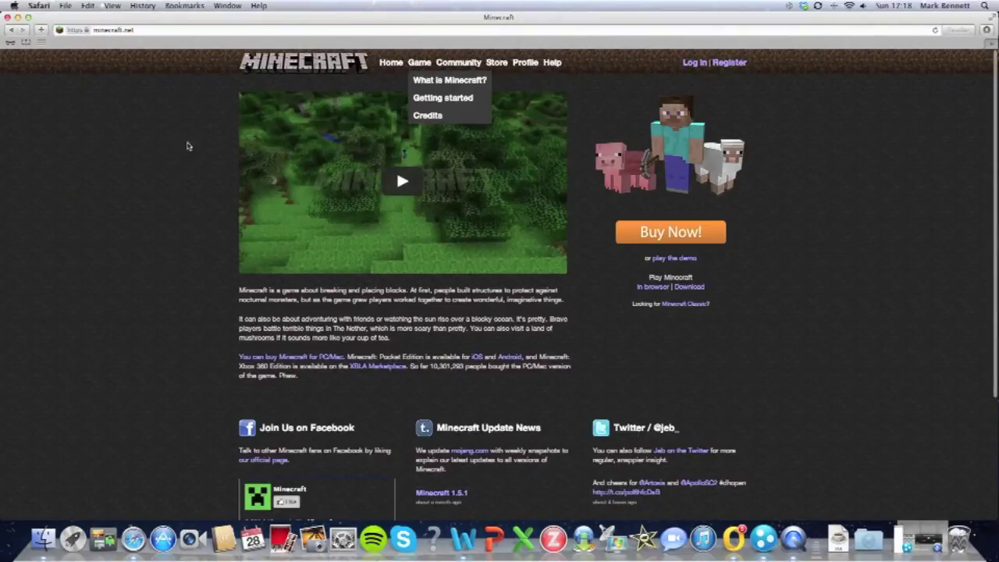
pyautogui.click(688, 289)
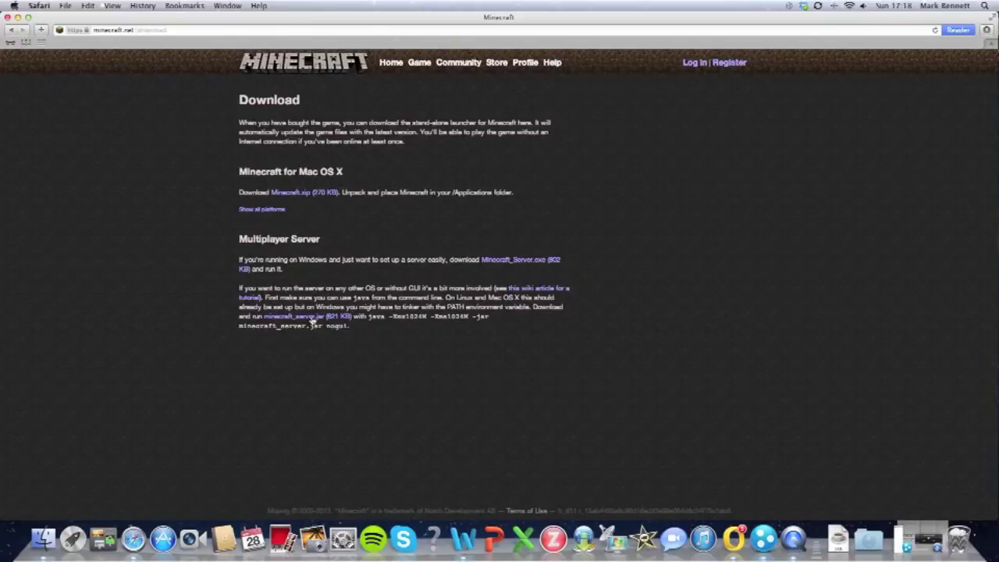
pyautogui.click(312, 317)
pyautogui.click(18, 16)
# Step: Create a new untitled folder on the desktop
pyautogui.rightClick(105, 125)
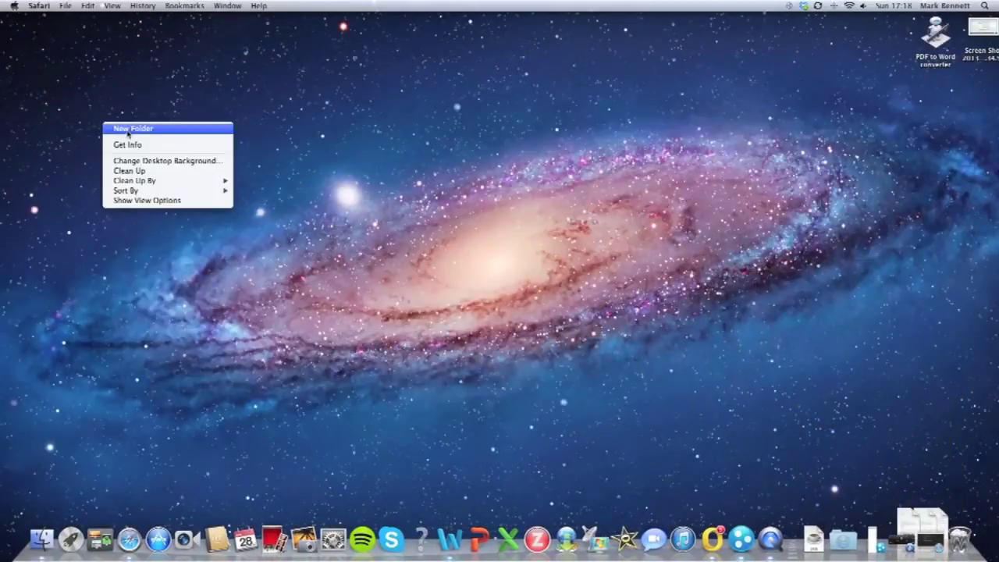
pyautogui.click(127, 130)
pyautogui.click(108, 155)
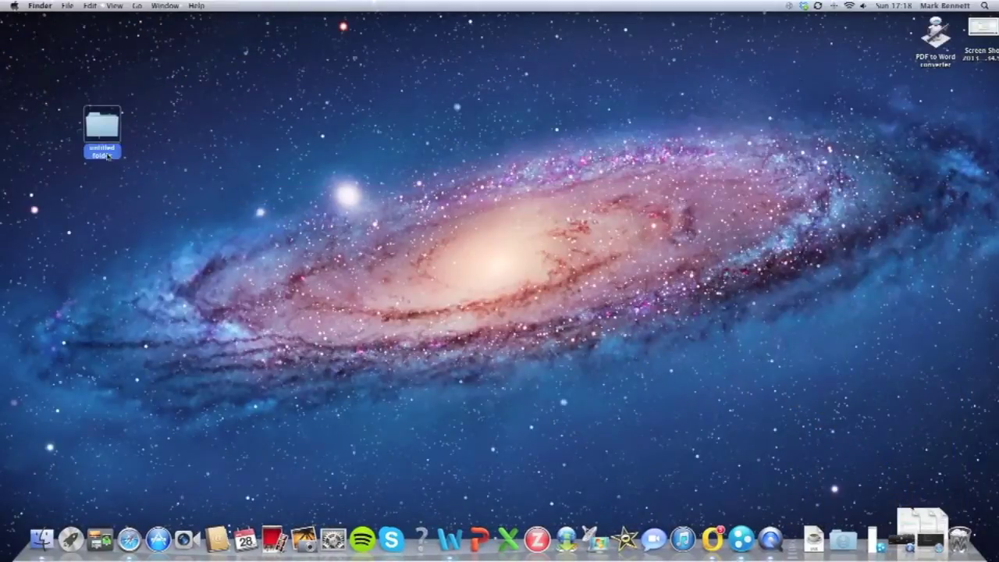
pyautogui.doubleClick(108, 155)
pyautogui.click(304, 205)
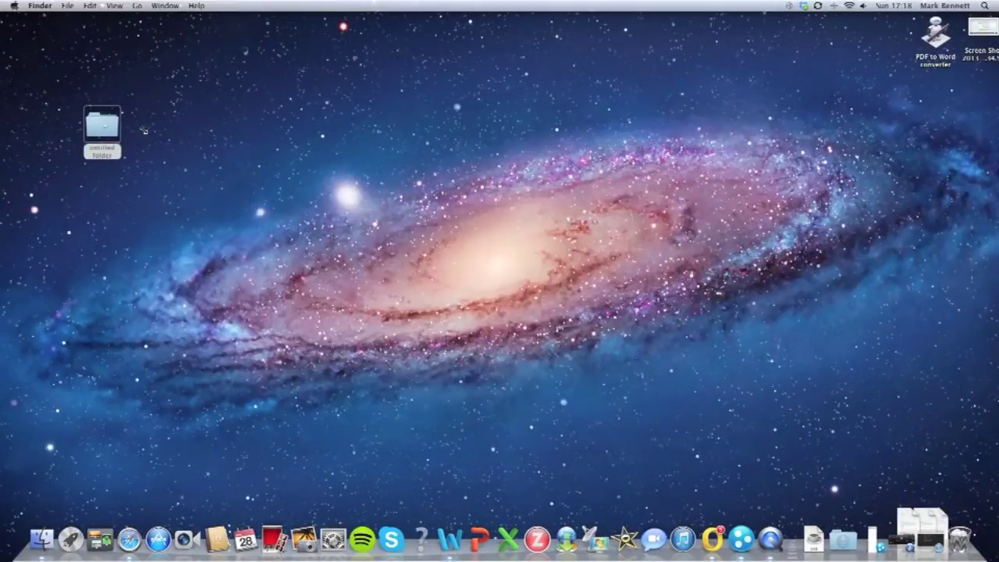
# Step: Rename the new folder to 'minecraft' through its Get Info window
pyautogui.rightClick(97, 139)
pyautogui.click(124, 177)
pyautogui.click(99, 220)
pyautogui.press('BackSpace')
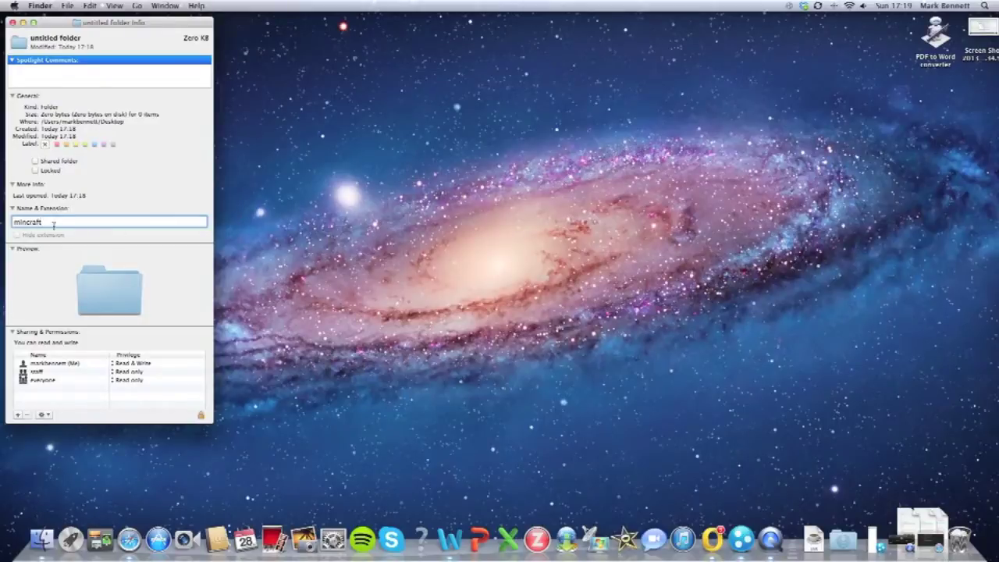
pyautogui.write('e')
pyautogui.click(220, 103)
pyautogui.click(12, 22)
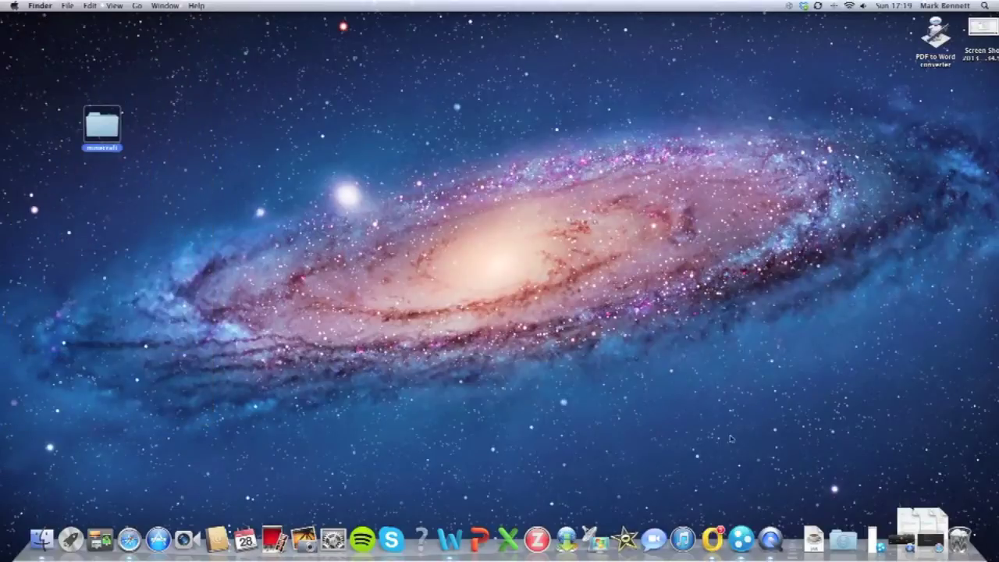
pyautogui.click(841, 538)
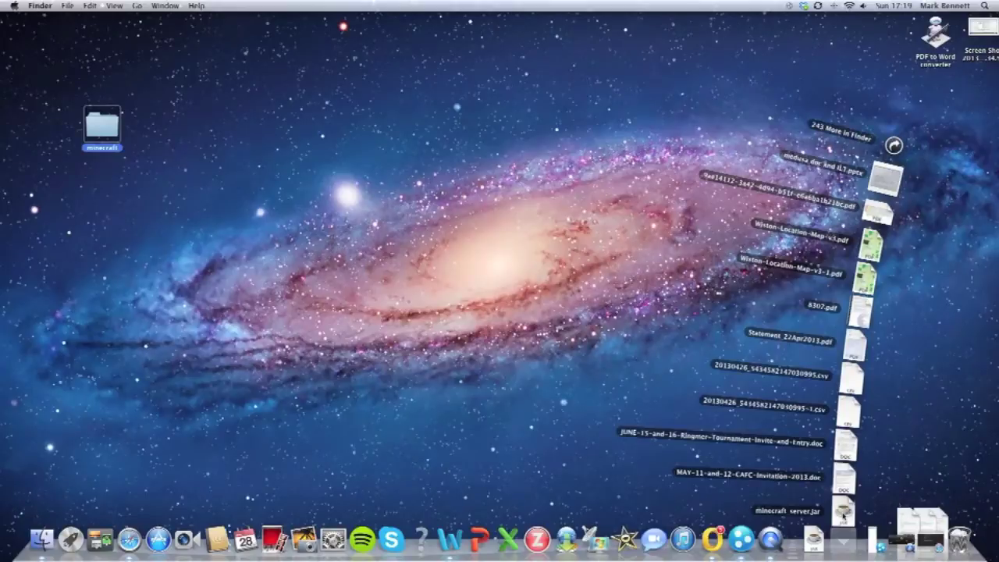
# Step: Move minecraft_server.jar from Downloads into the minecraft folder and open that folder at top-left
pyautogui.moveTo(842, 513); pyautogui.dragTo(50, 47)
pyautogui.doubleClick(51, 47)
pyautogui.moveTo(446, 205); pyautogui.dragTo(151, 28)
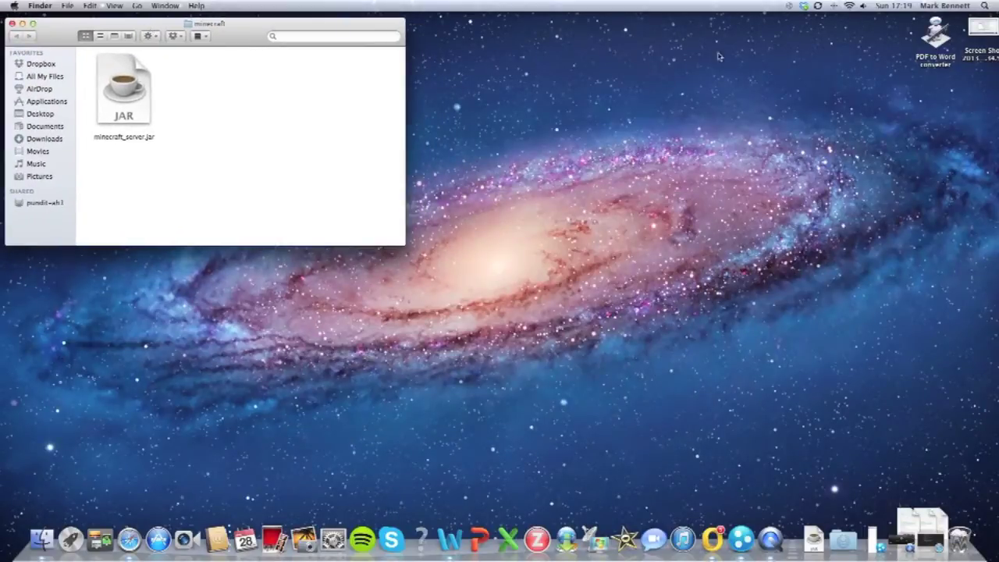
pyautogui.click(984, 5)
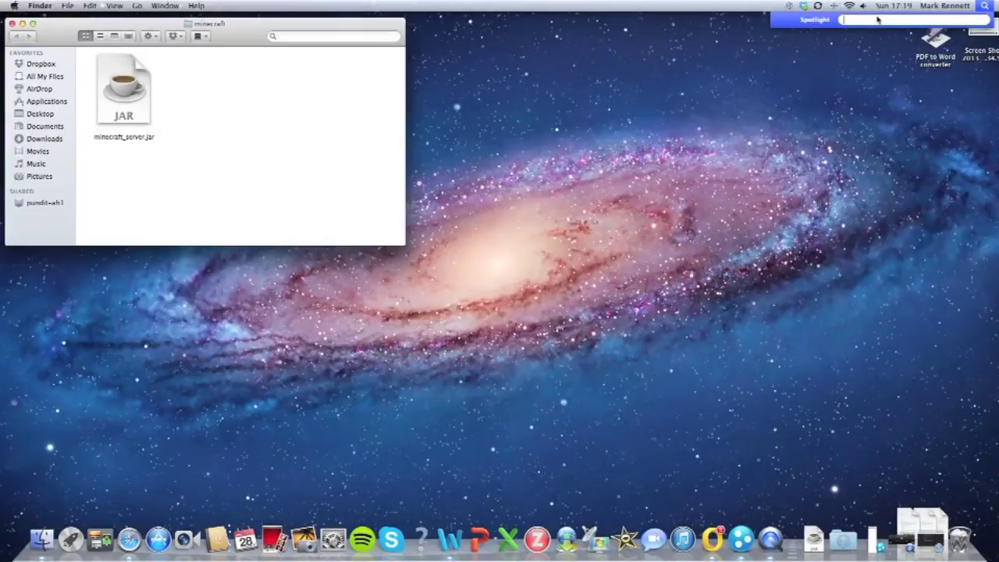
# Step: Start a plain-text TextEdit document containing the three-line bash launch script
pyautogui.write('text')
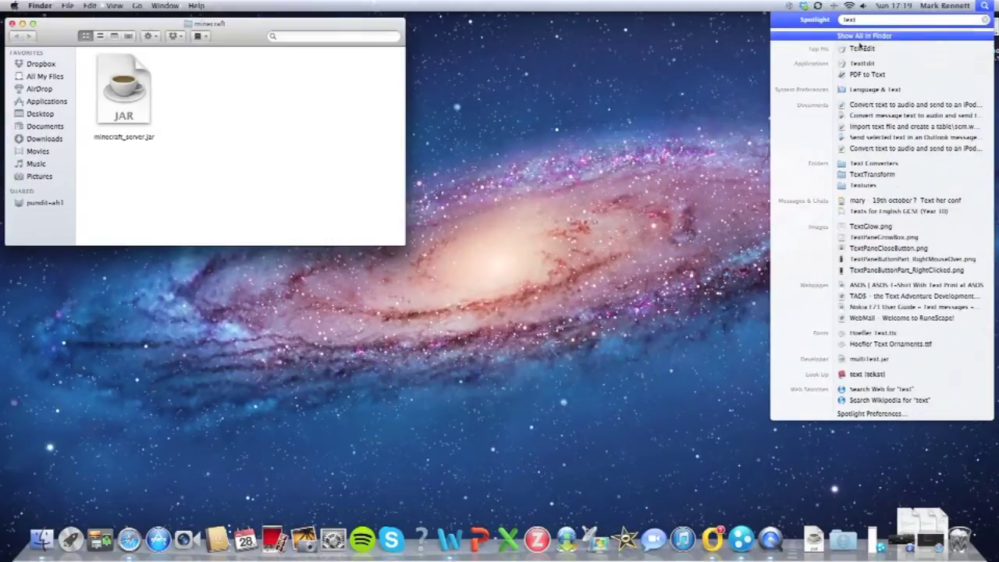
pyautogui.click(858, 50)
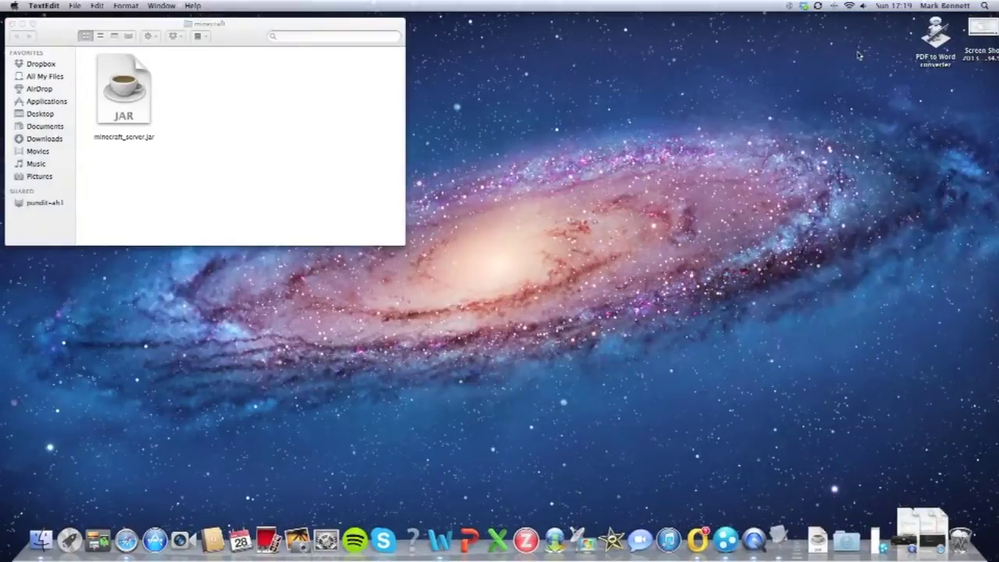
pyautogui.moveTo(330, 45); pyautogui.dragTo(713, 44)
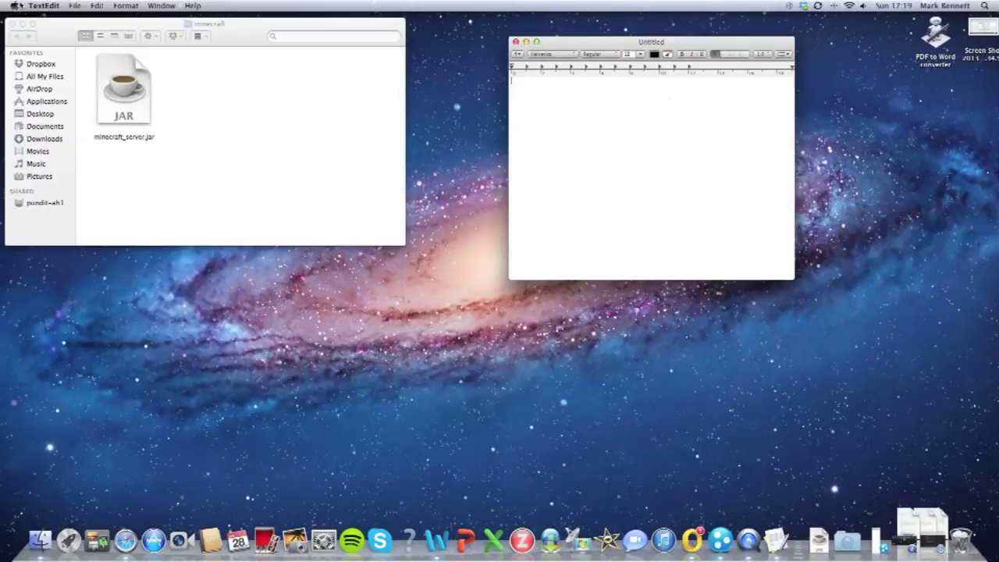
pyautogui.click(125, 6)
pyautogui.click(177, 46)
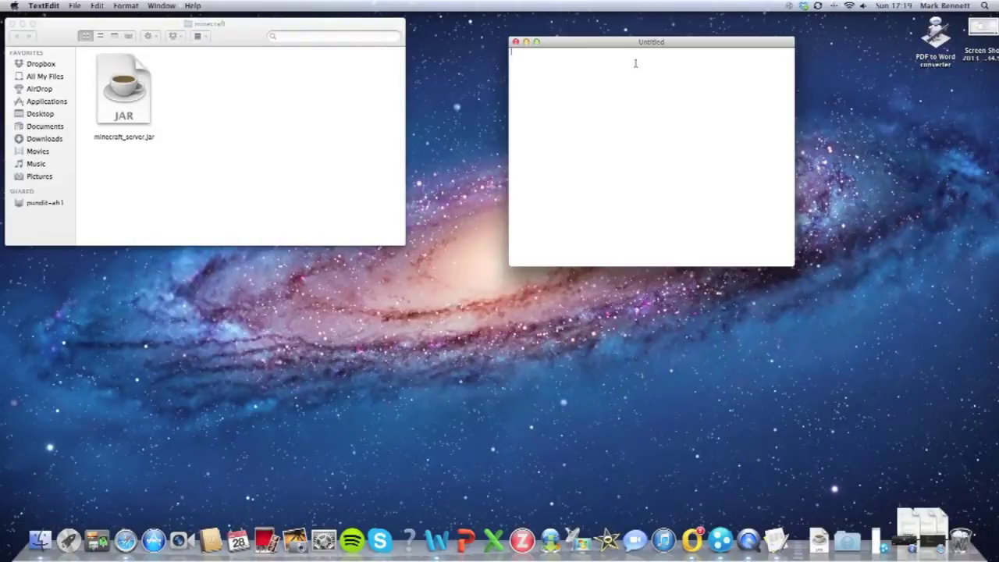
pyautogui.write('#!/bin/bash cd "$(dirname "$0")" exec java -Xmx1G -Xms1G -jar minecraft_server.jar')
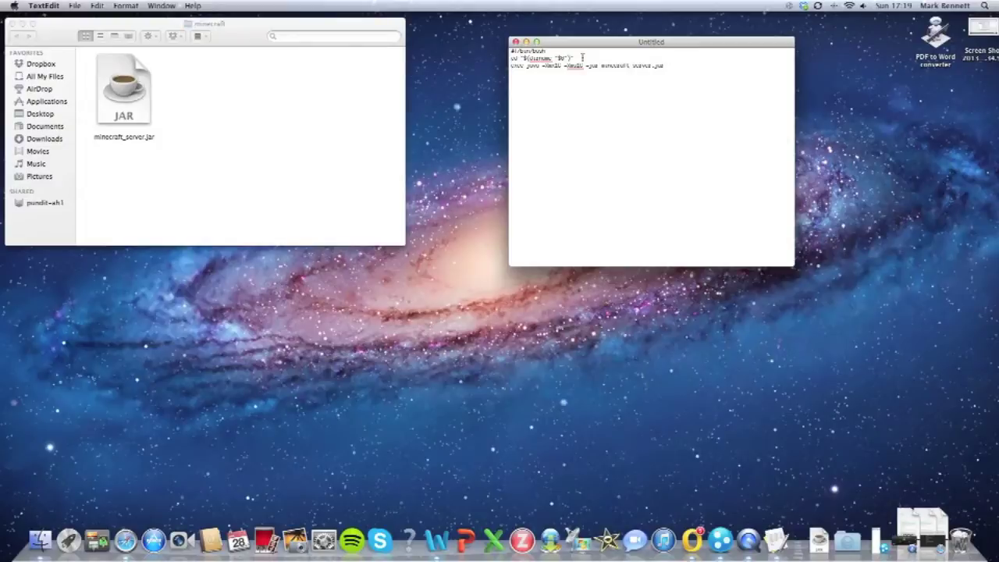
# Step: Save the script as start.command in the minecraft folder
pyautogui.press('super+s')
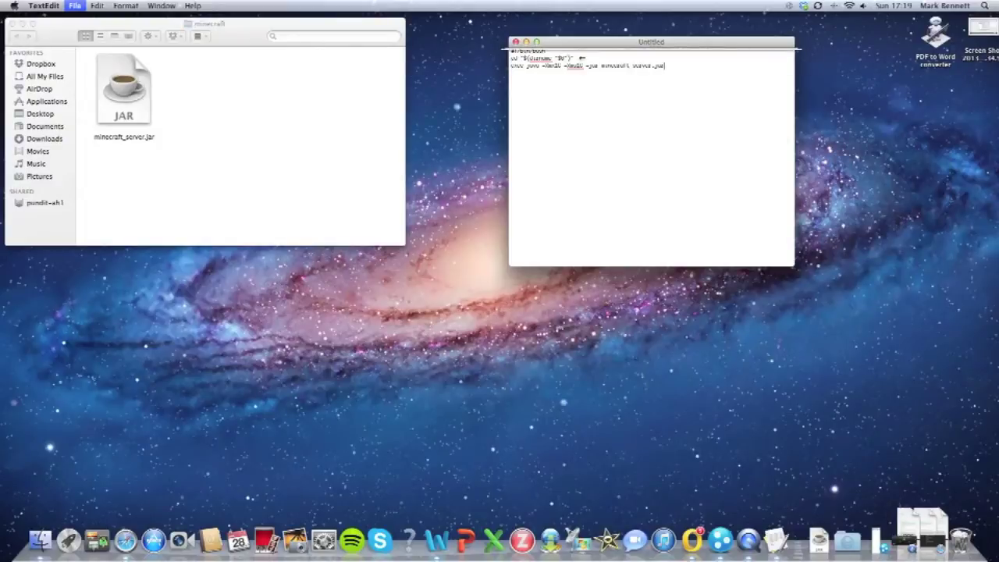
pyautogui.press('BackSpace')
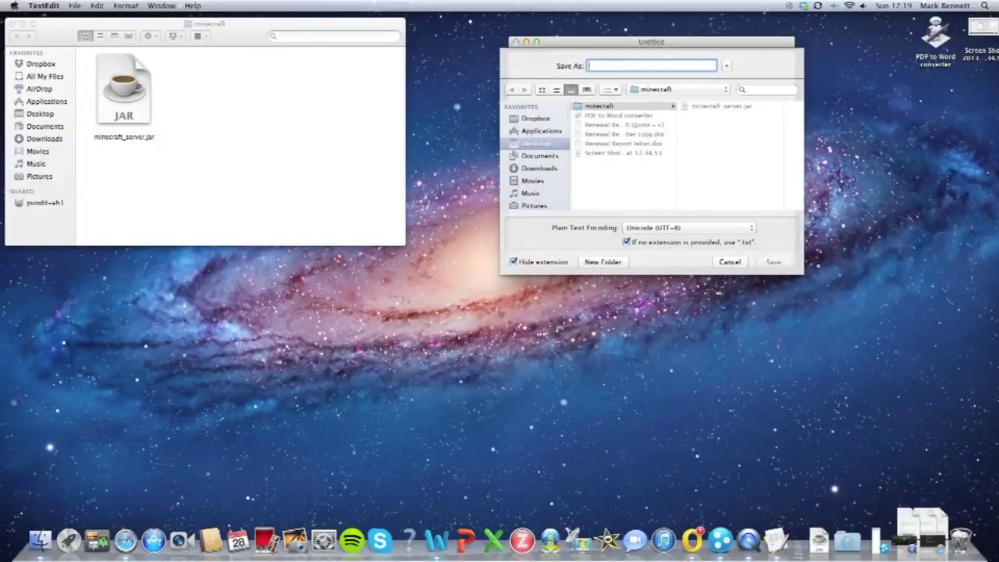
pyautogui.write('start.')
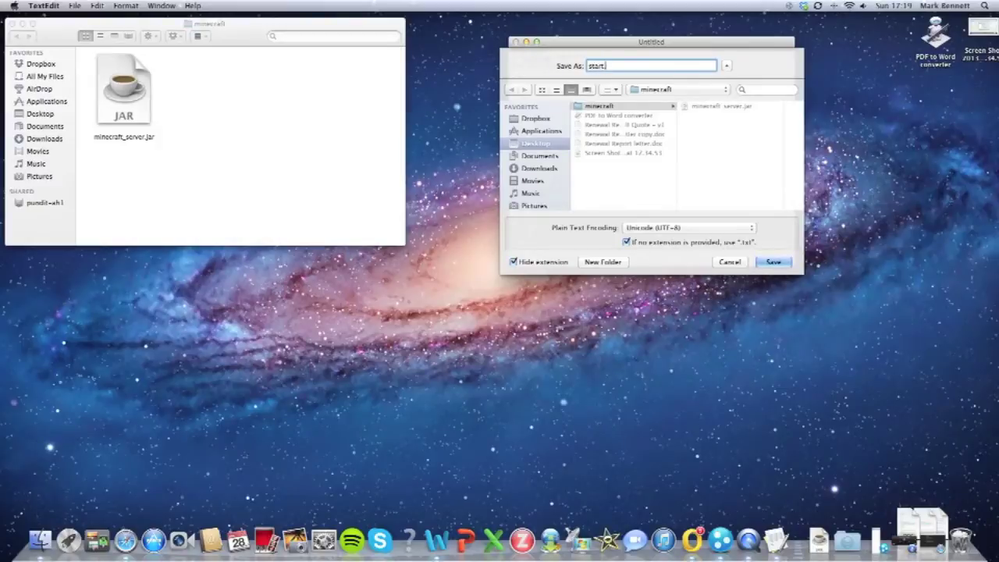
pyautogui.write('command')
pyautogui.click(773, 262)
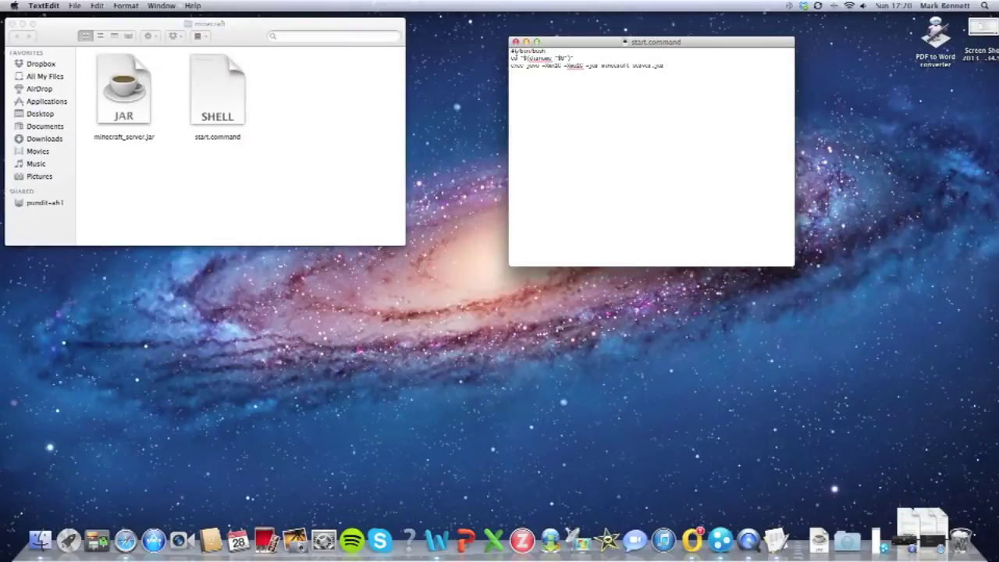
# Step: Make start.command executable by running chmod a+x on it in Terminal
pyautogui.click(515, 42)
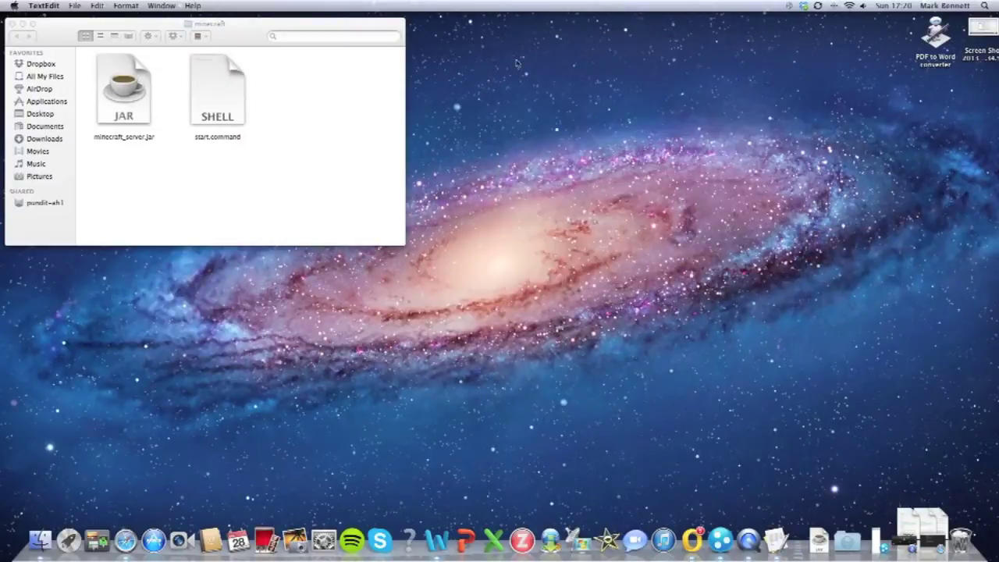
pyautogui.press('super+space')
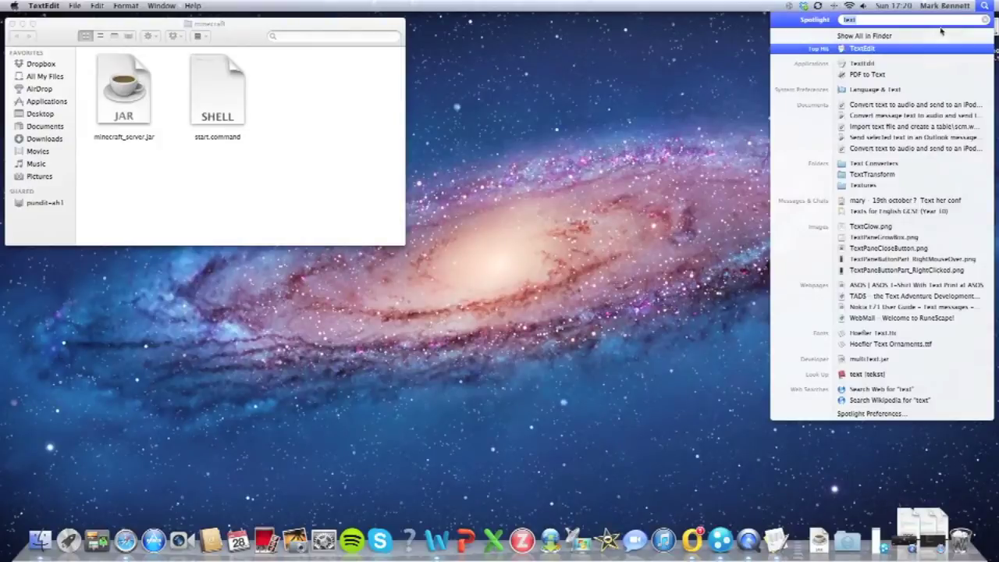
pyautogui.press('BackSpace')
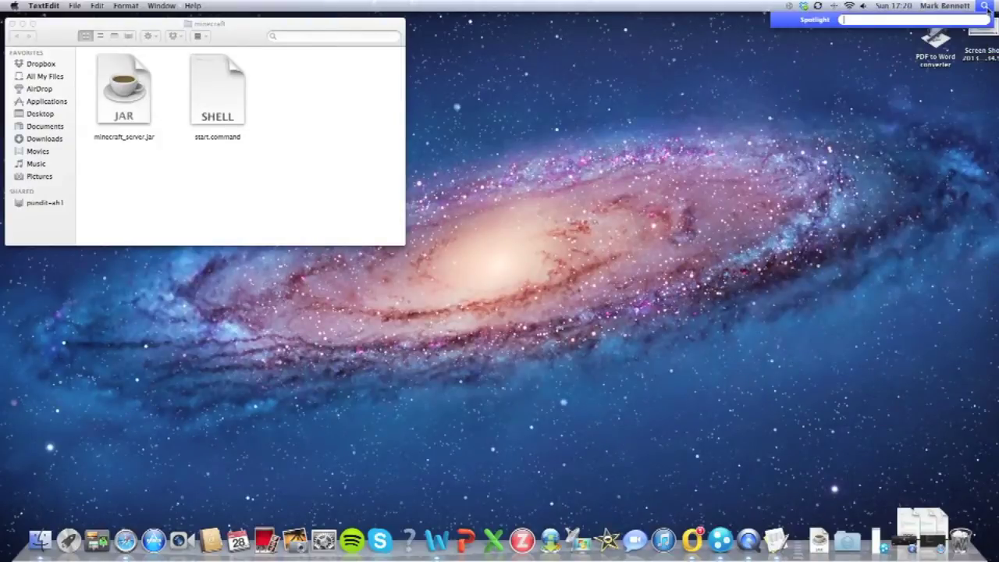
pyautogui.write('term')
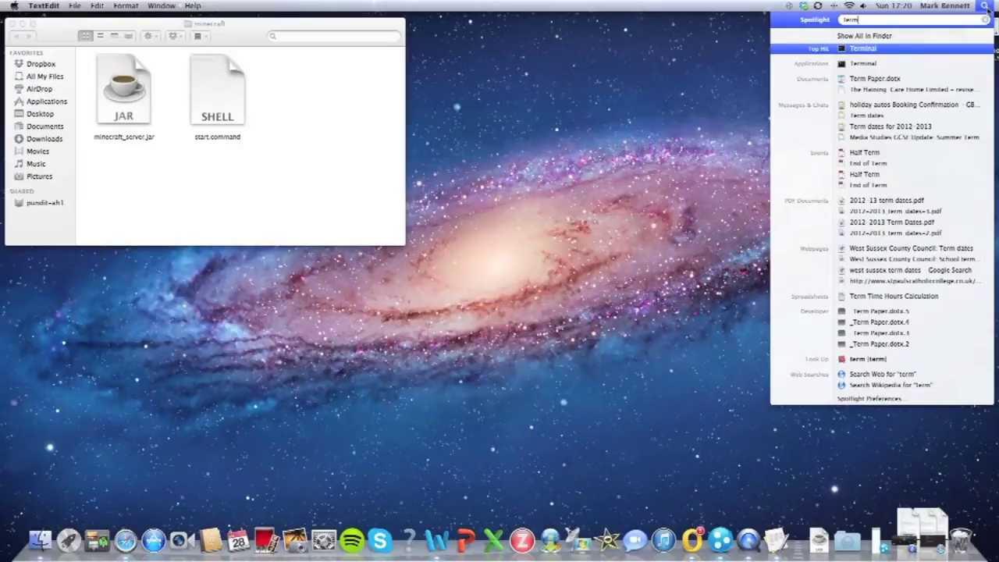
pyautogui.press('Return')
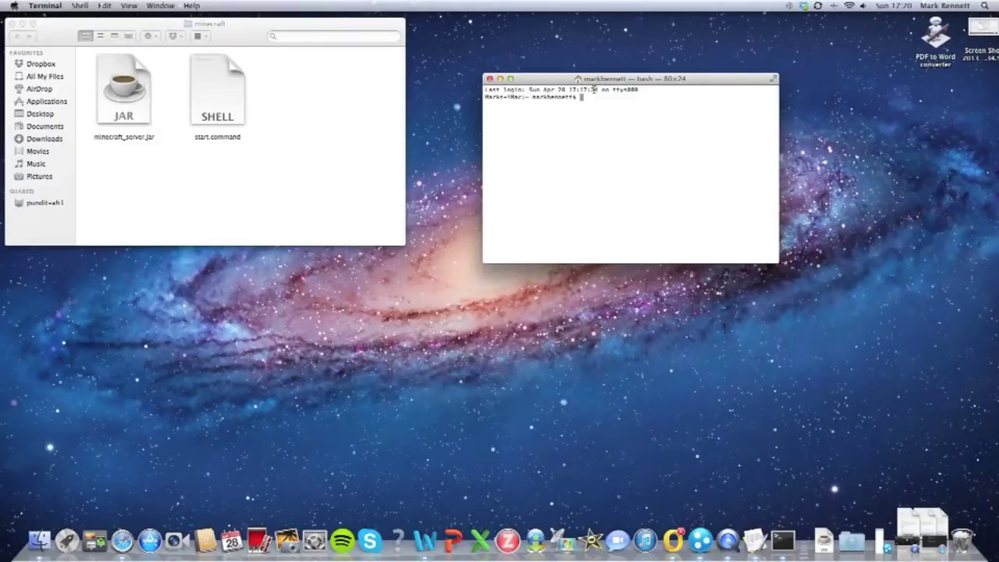
pyautogui.write('chmod a+x')
pyautogui.moveTo(214, 107); pyautogui.dragTo(670, 123)
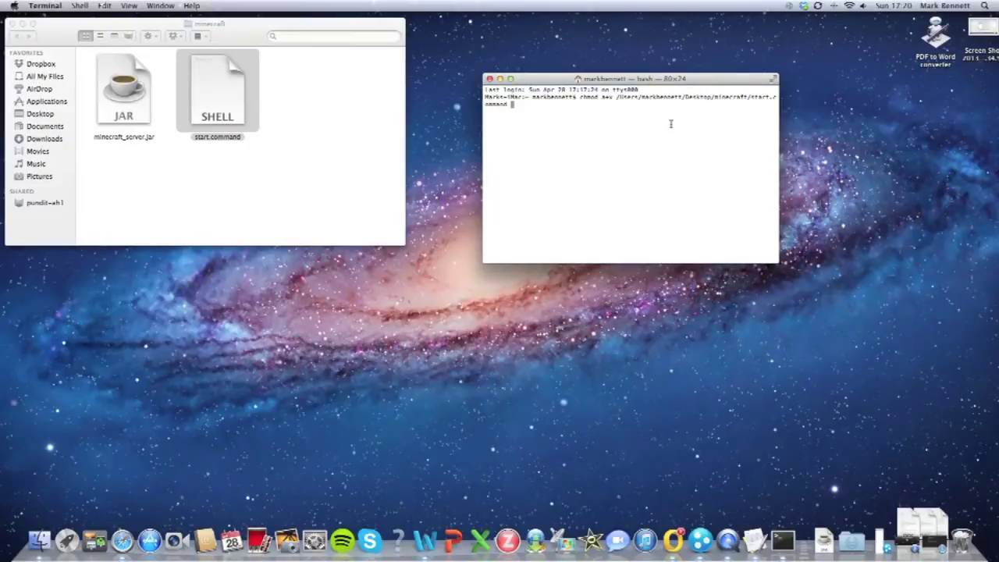
pyautogui.press('Return')
# Step: Run start.command once to start the Minecraft server, then close the server window
pyautogui.click(489, 79)
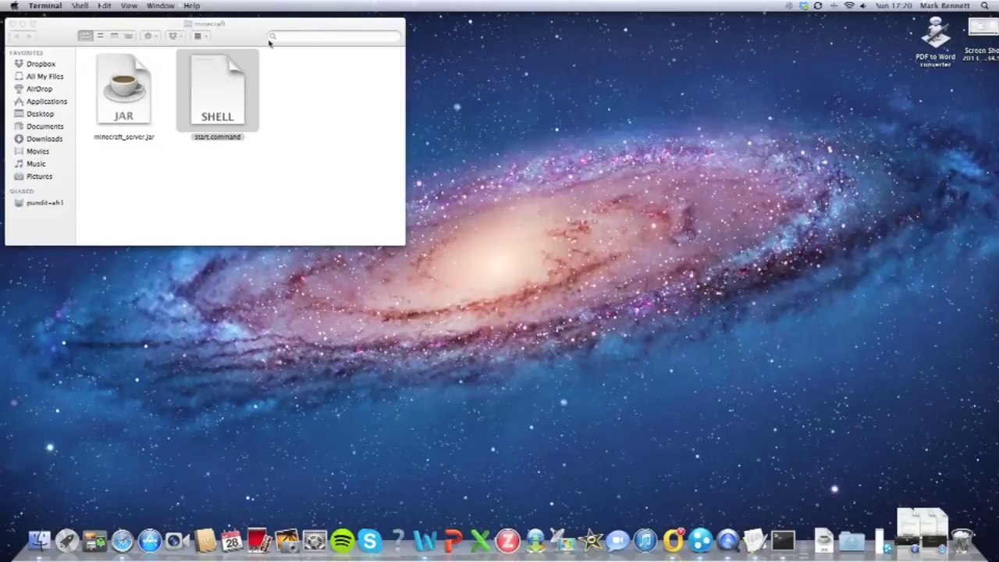
pyautogui.doubleClick(211, 84)
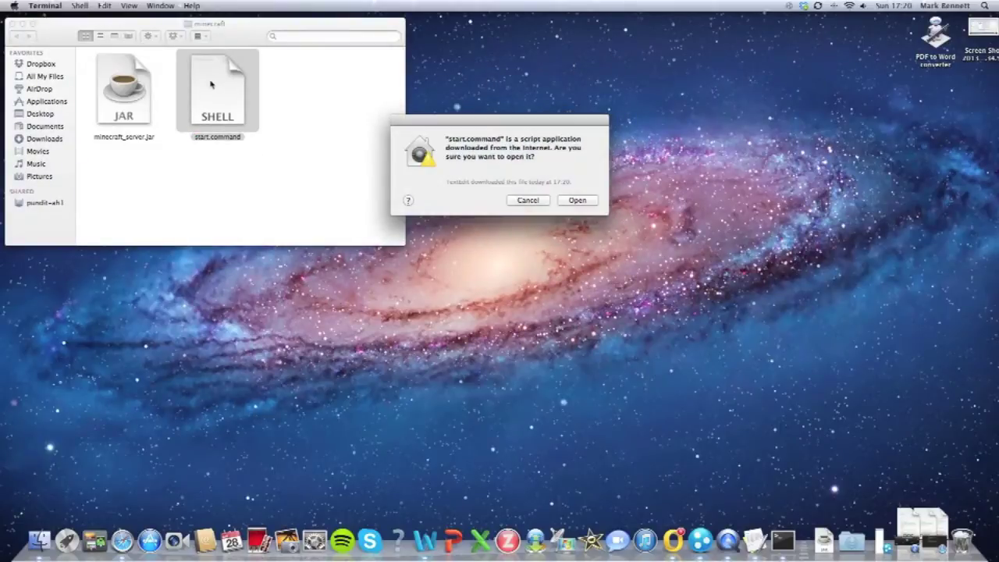
pyautogui.click(561, 200)
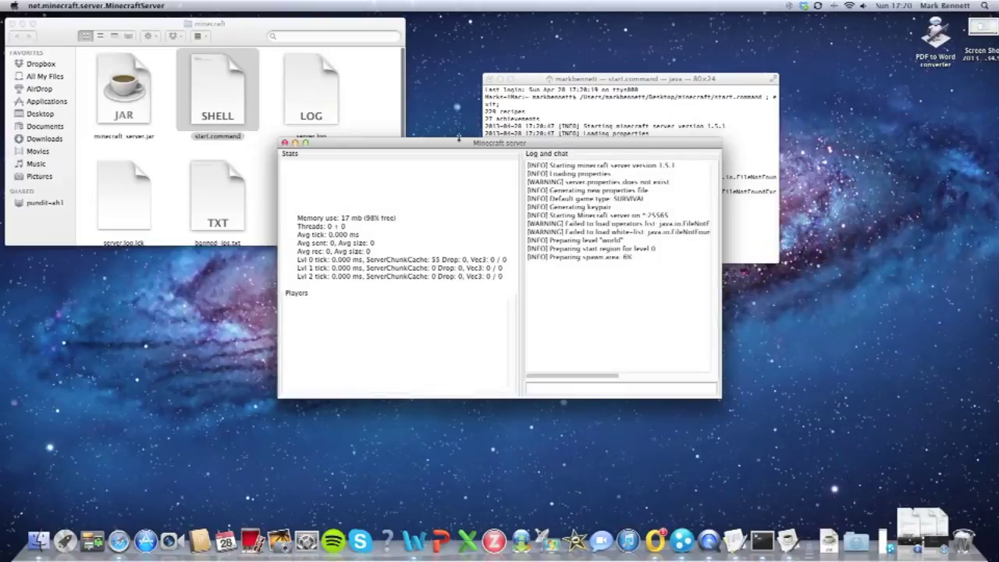
pyautogui.moveTo(474, 144); pyautogui.dragTo(236, 251)
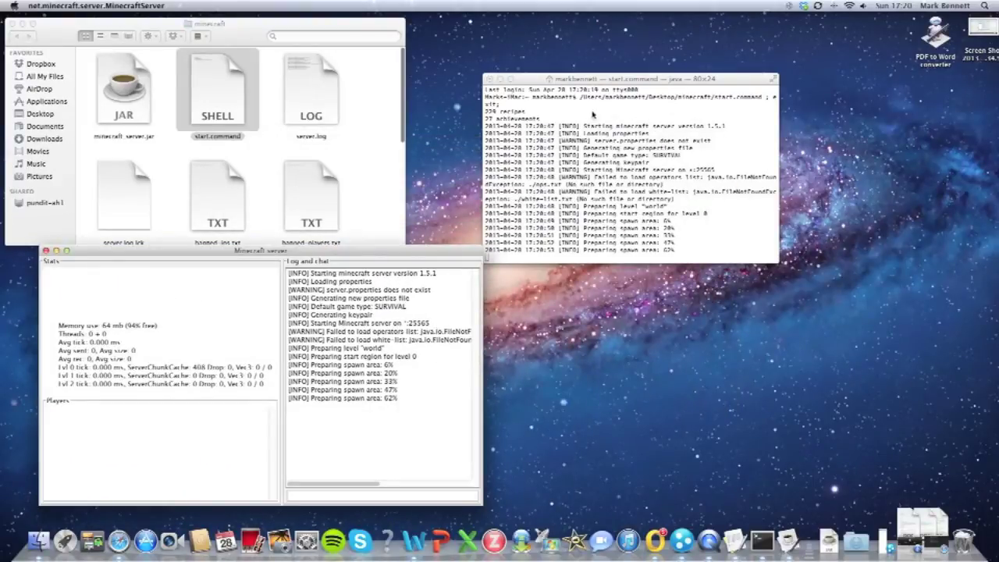
pyautogui.moveTo(603, 83); pyautogui.dragTo(610, 41)
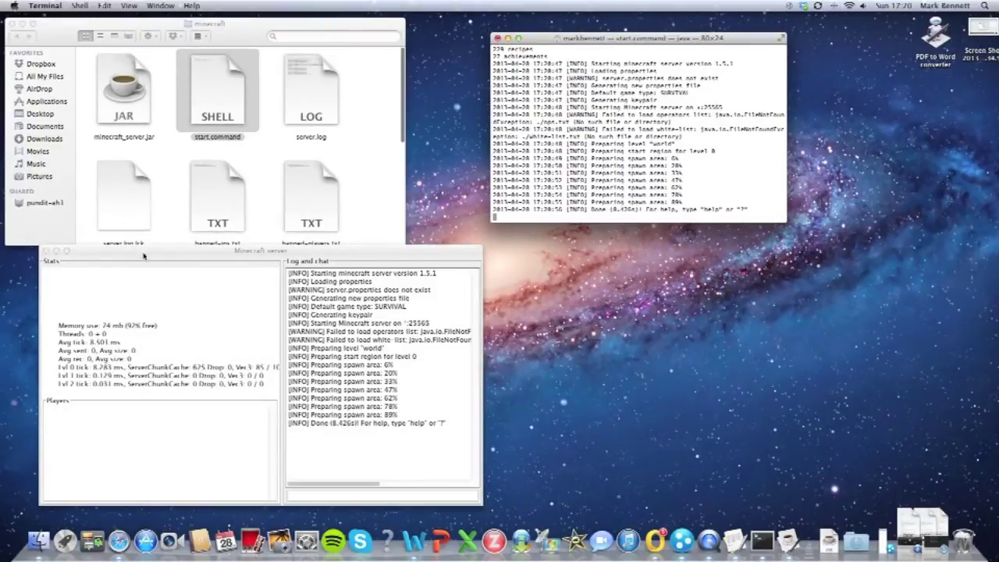
pyautogui.click(44, 251)
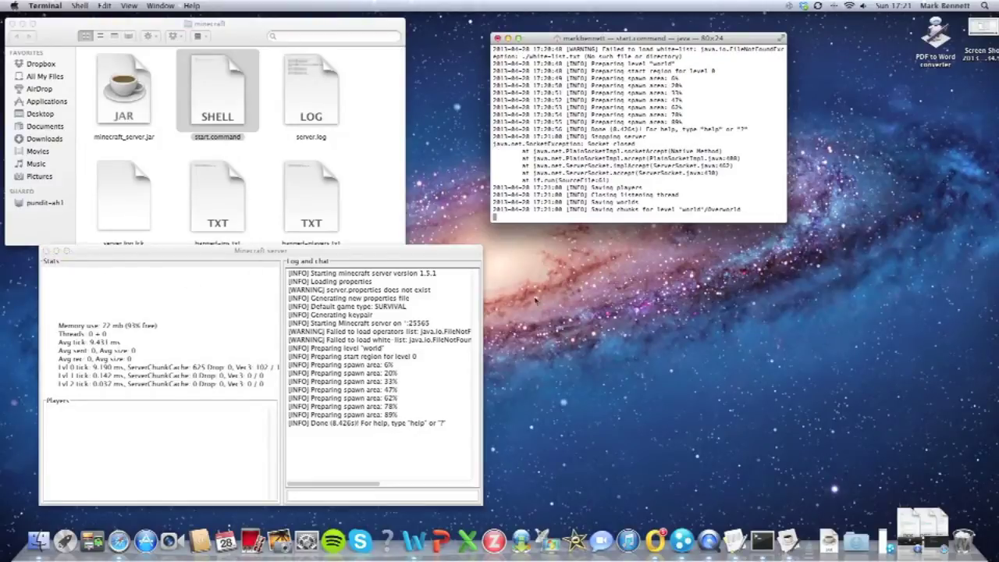
# Step: Close Terminal and enlarge the minecraft folder window to show the generated server files
pyautogui.click(497, 38)
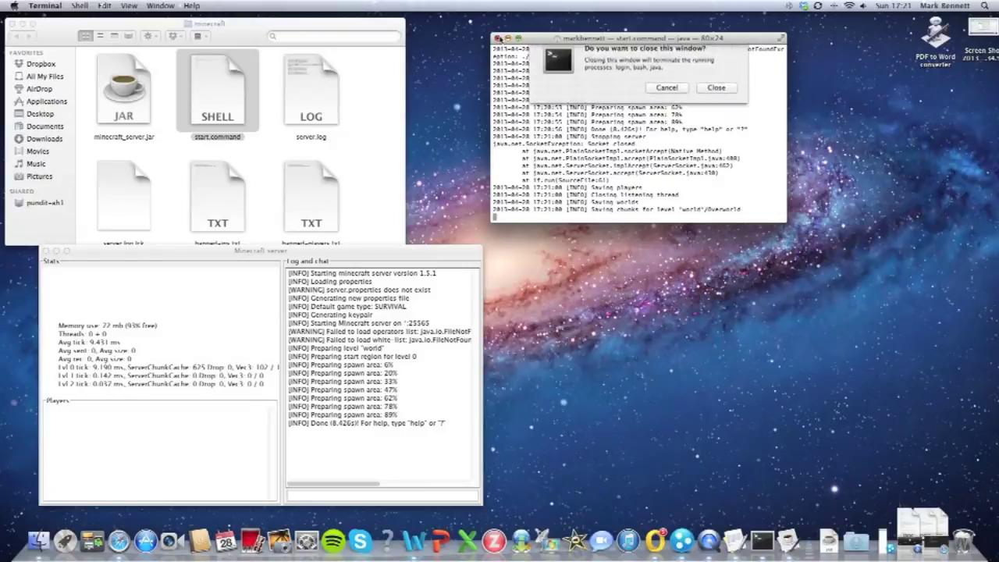
pyautogui.click(668, 96)
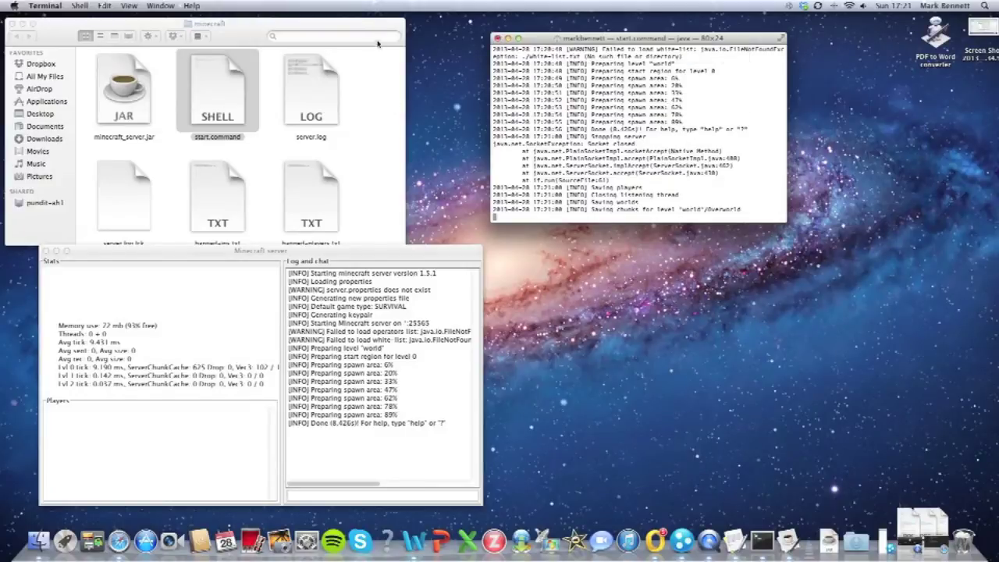
pyautogui.click(374, 33)
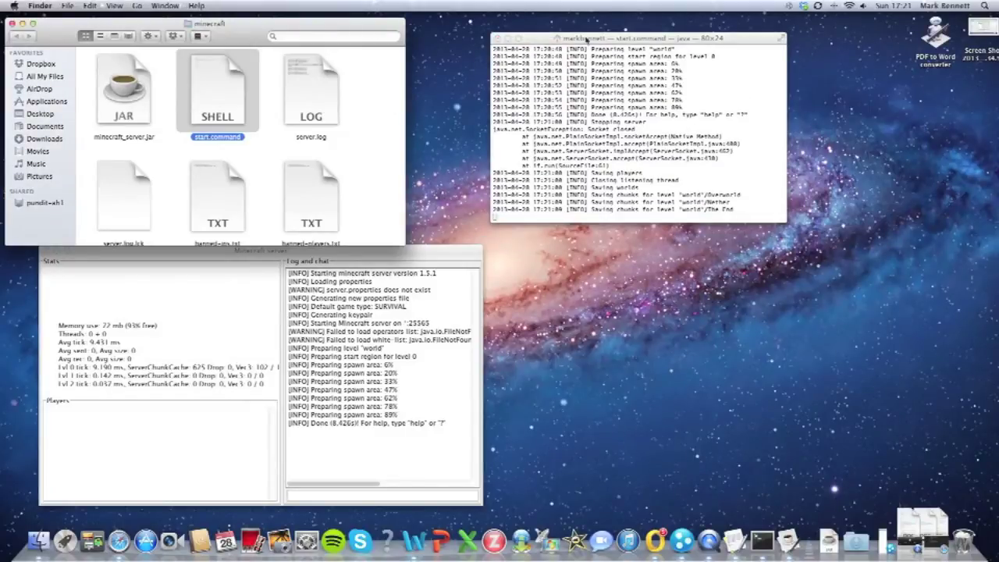
pyautogui.moveTo(599, 38); pyautogui.dragTo(790, 152)
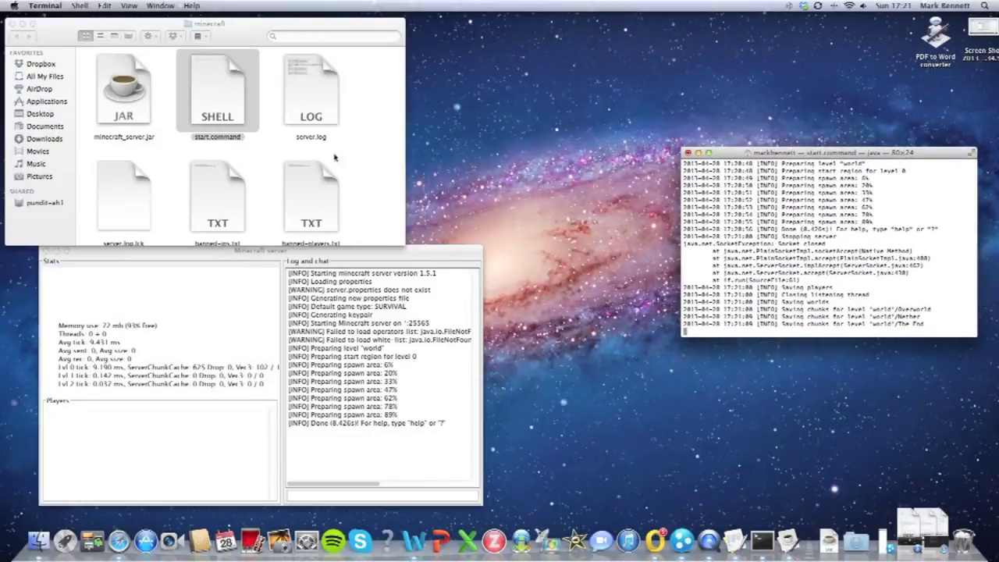
pyautogui.click(330, 151)
pyautogui.moveTo(404, 249); pyautogui.dragTo(635, 401)
pyautogui.click(687, 153)
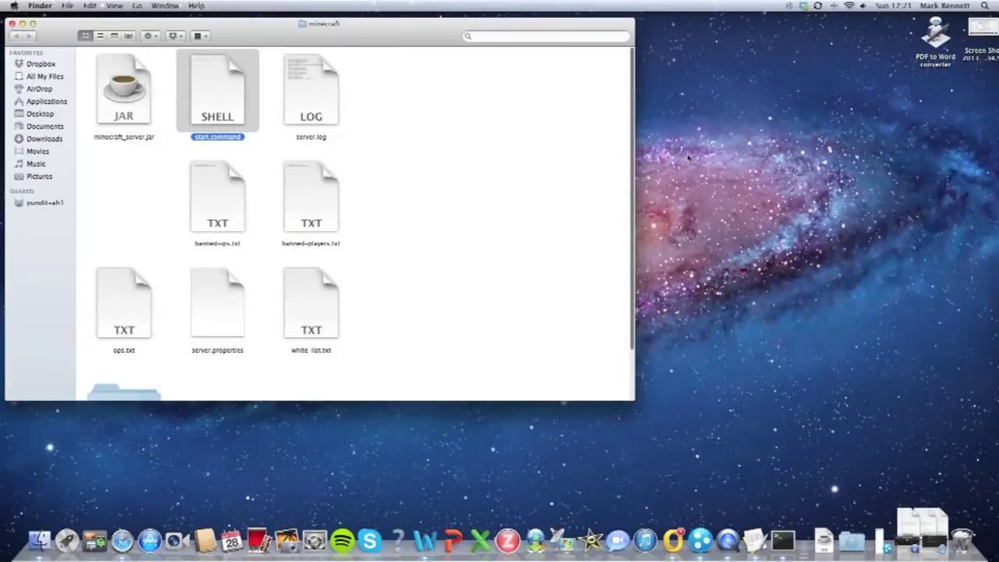
pyautogui.moveTo(412, 23); pyautogui.dragTo(406, 16)
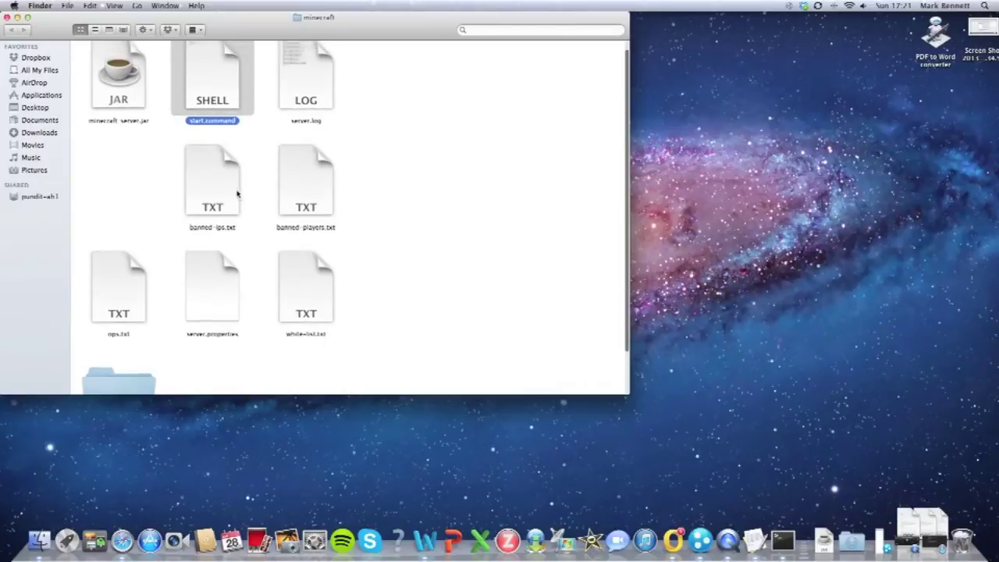
# Step: Open server.properties in TextEdit to view settings like server-port and gamemode, then launch Hamachi
pyautogui.doubleClick(223, 294)
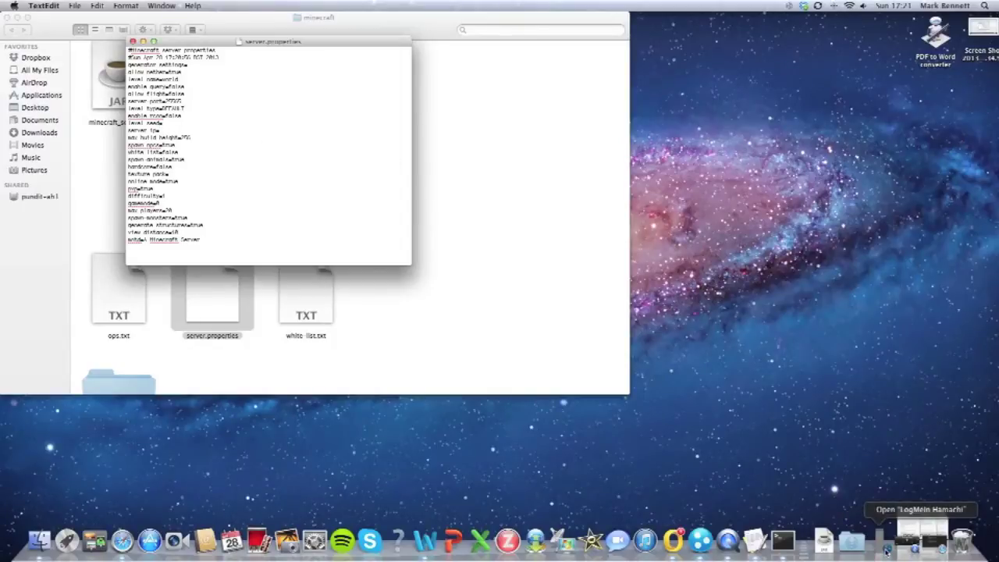
pyautogui.click(887, 550)
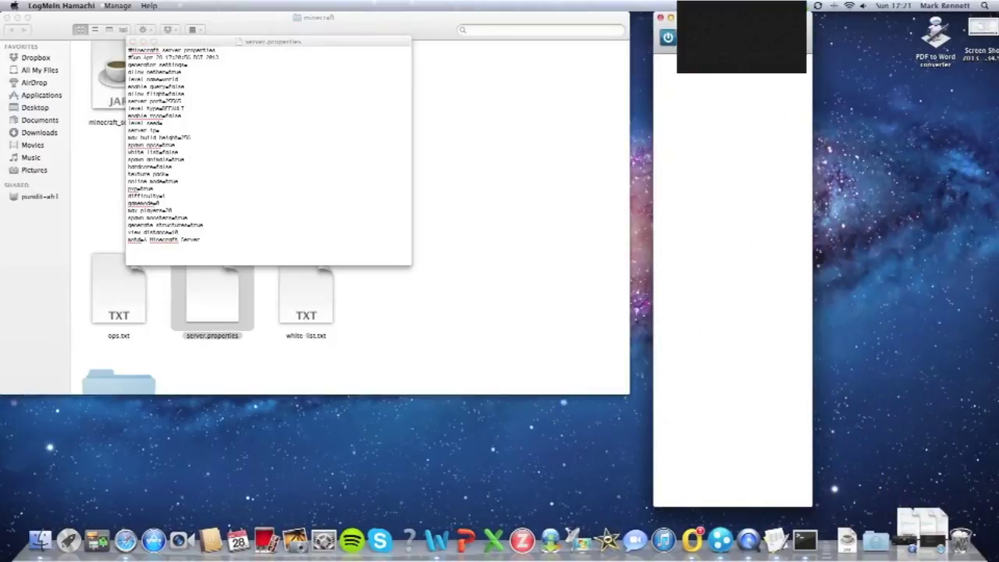
# Step: Bring the Hamachi window forward and power Hamachi on
pyautogui.click(182, 171)
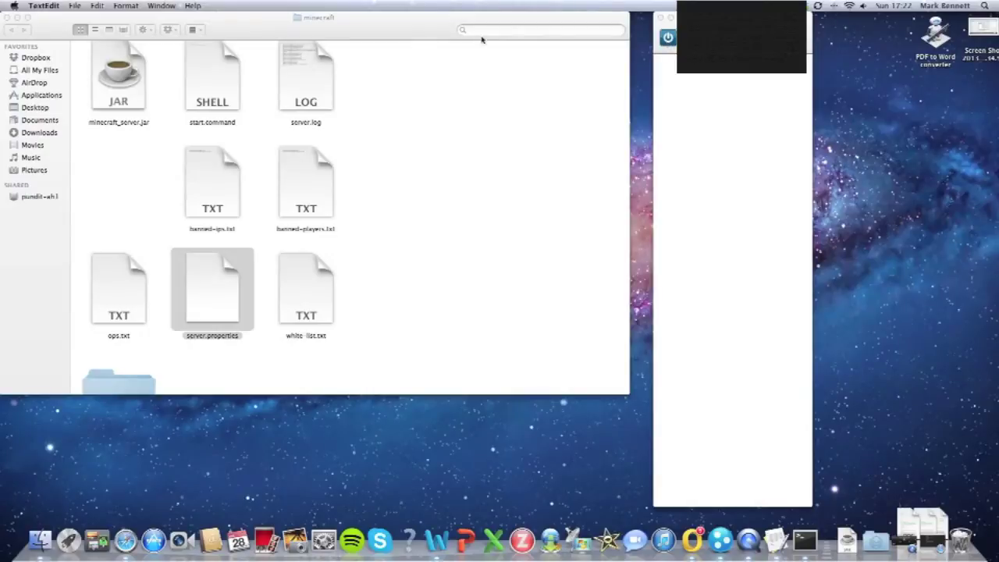
pyautogui.click(709, 86)
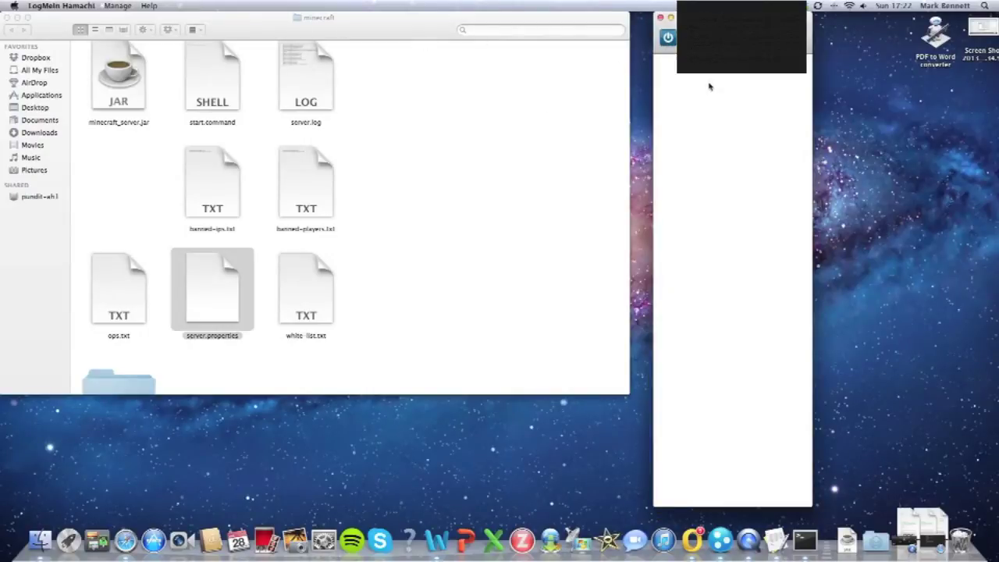
pyautogui.click(667, 38)
# Step: Create a new Hamachi network with a name and a confirmed password
pyautogui.click(117, 6)
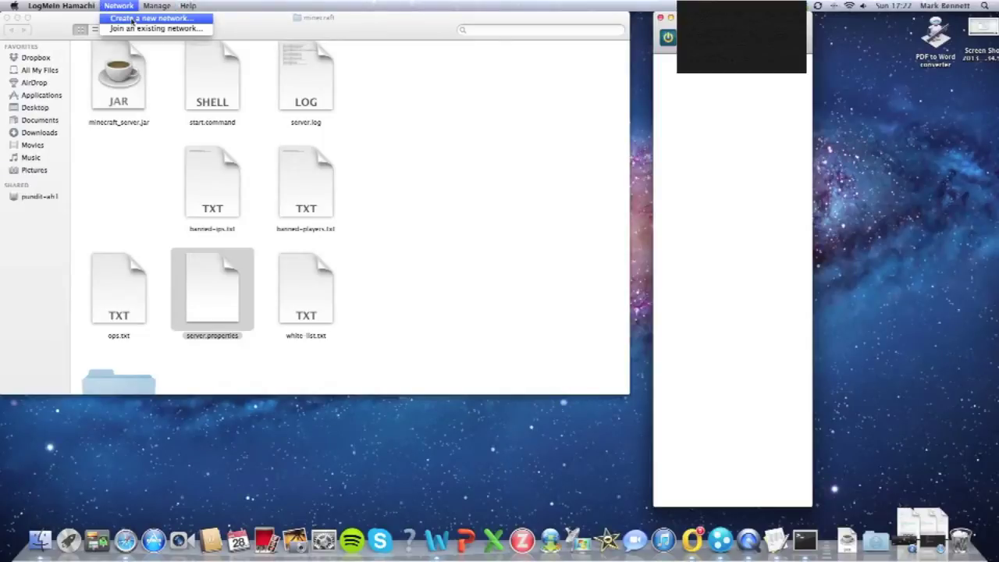
pyautogui.click(133, 19)
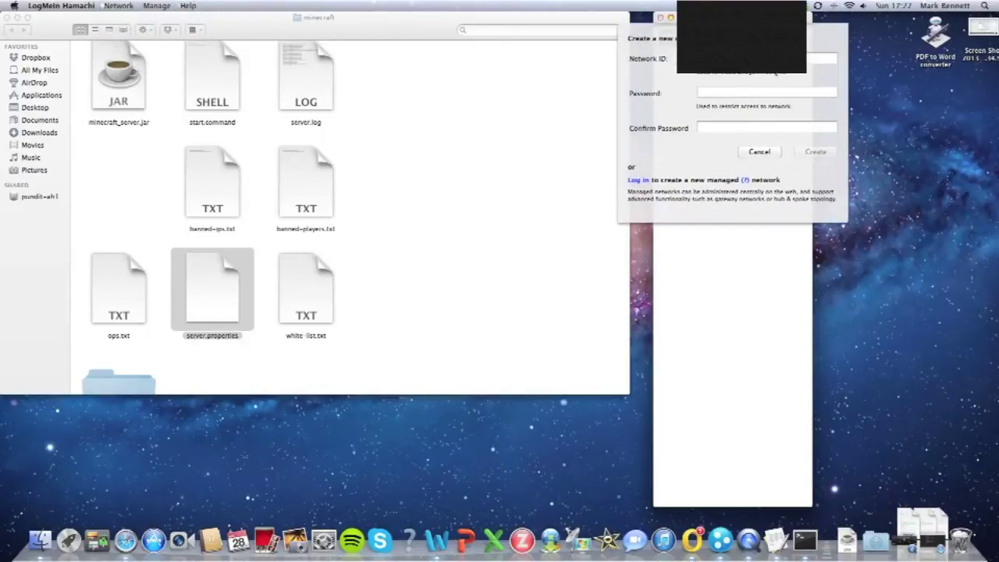
pyautogui.write('m')
pyautogui.write('123')
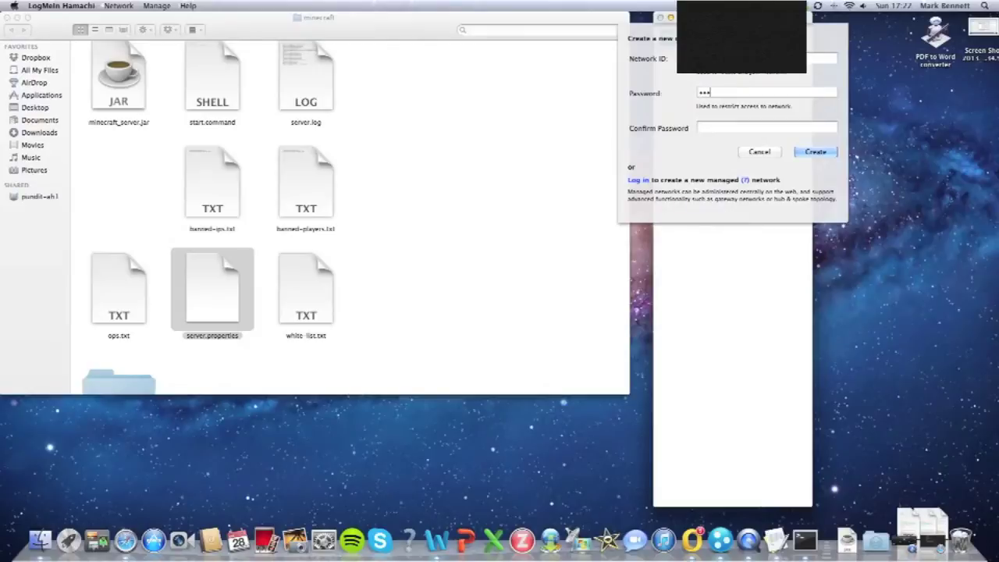
pyautogui.press('Tab')
pyautogui.write('123')
pyautogui.click(815, 153)
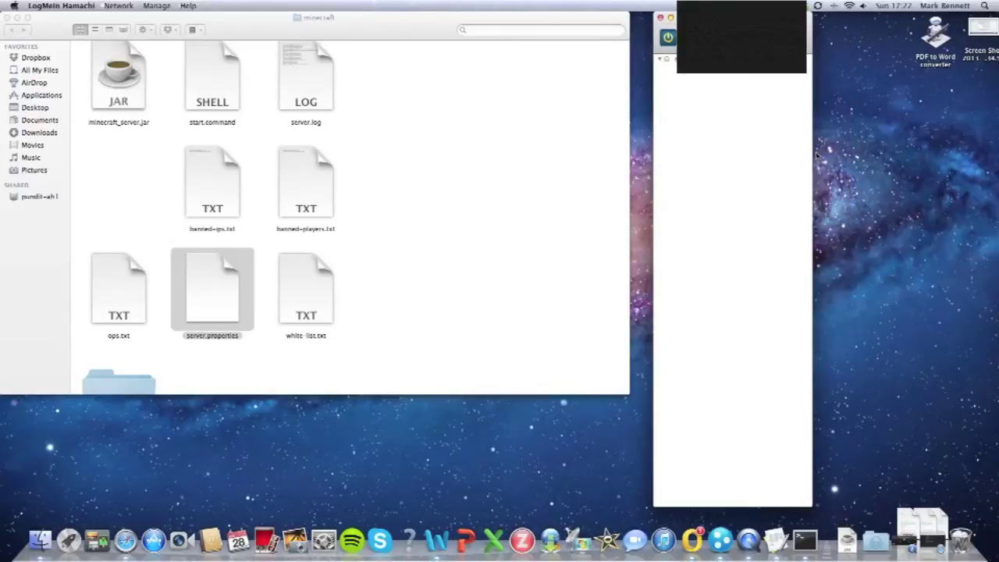
# Step: Select the Hamachi network and relaunch the server via start.command, placing its Terminal window top-left
pyautogui.click(662, 60)
pyautogui.doubleClick(209, 82)
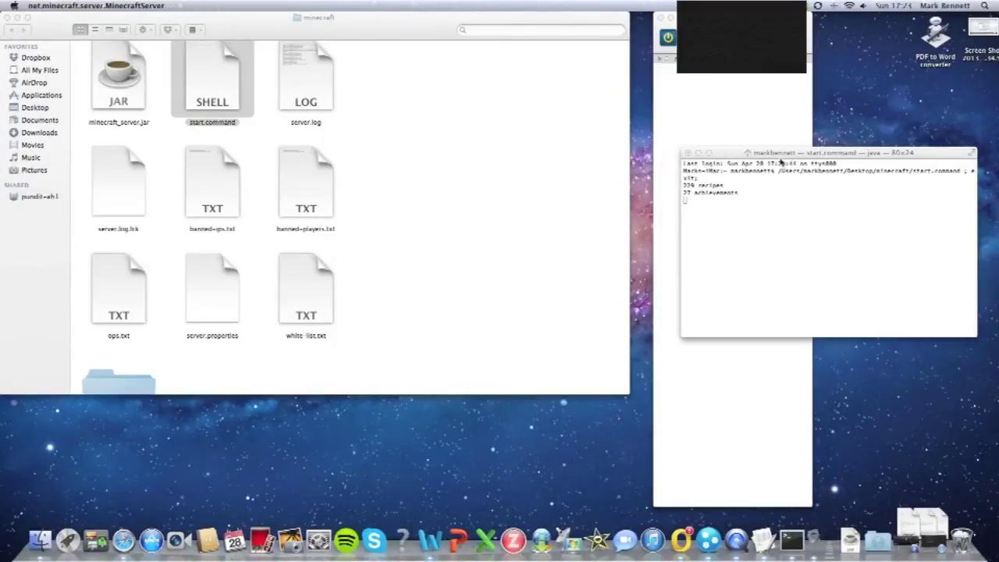
pyautogui.moveTo(780, 158); pyautogui.dragTo(106, 13)
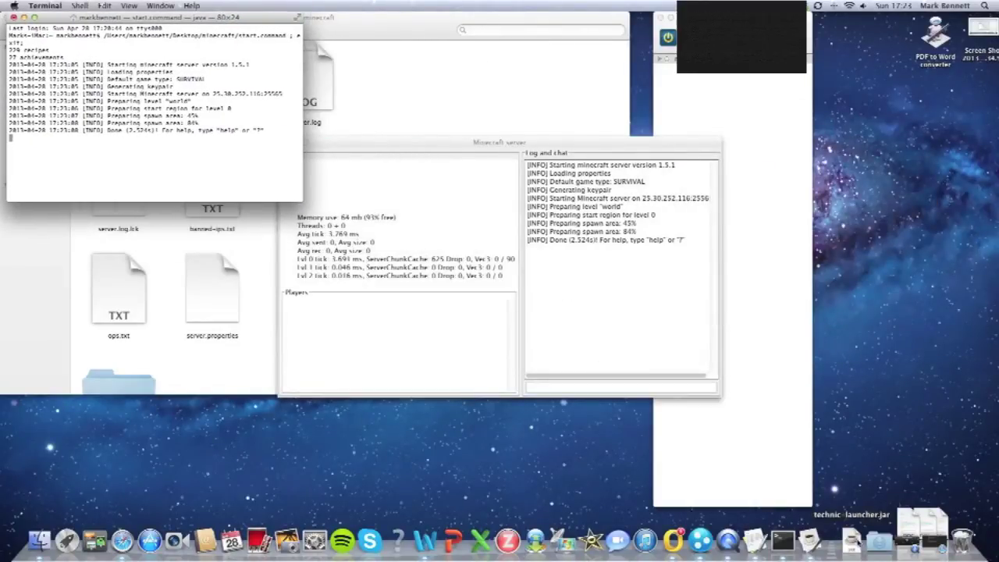
pyautogui.press('F4')
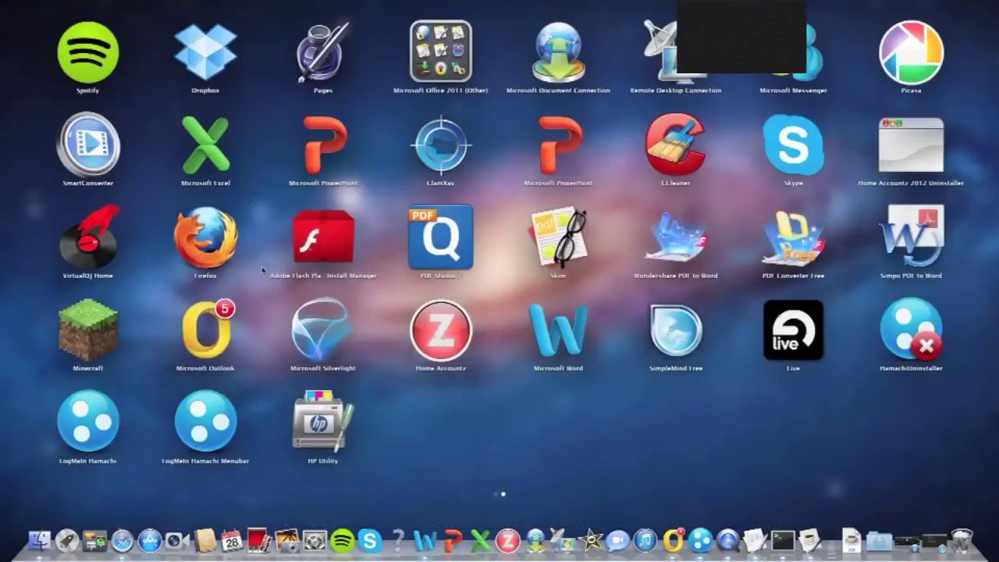
pyautogui.click(71, 316)
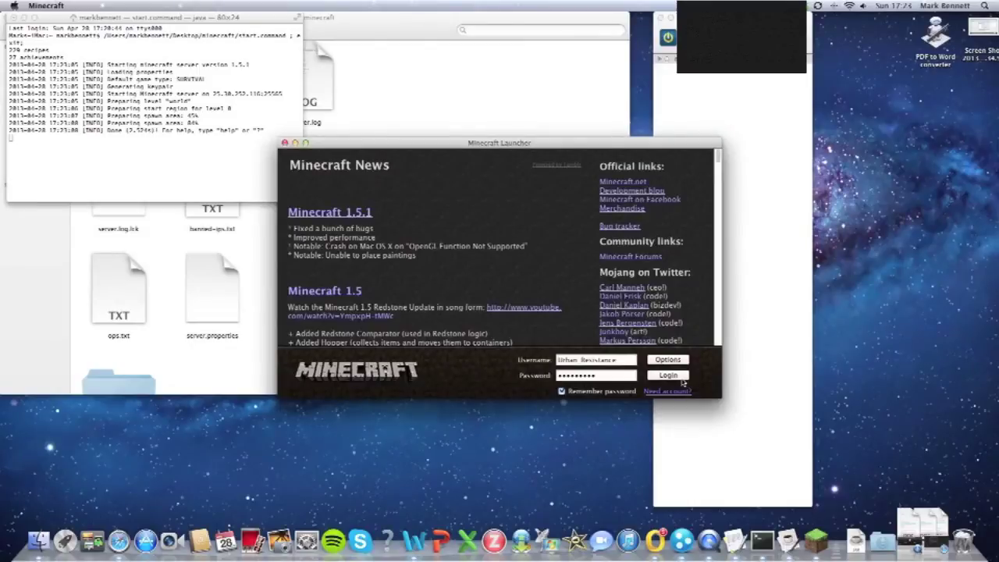
pyautogui.click(677, 376)
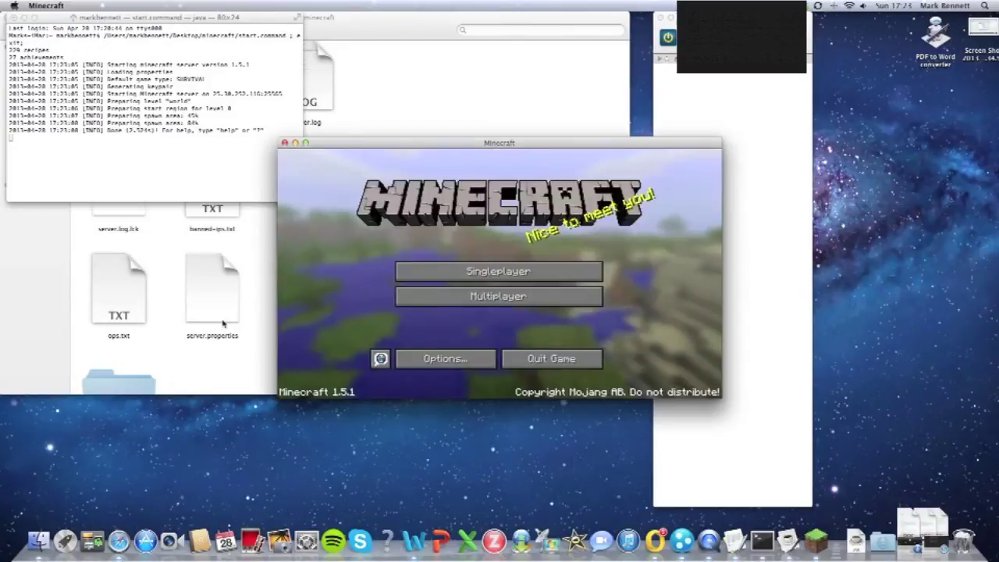
pyautogui.click(527, 297)
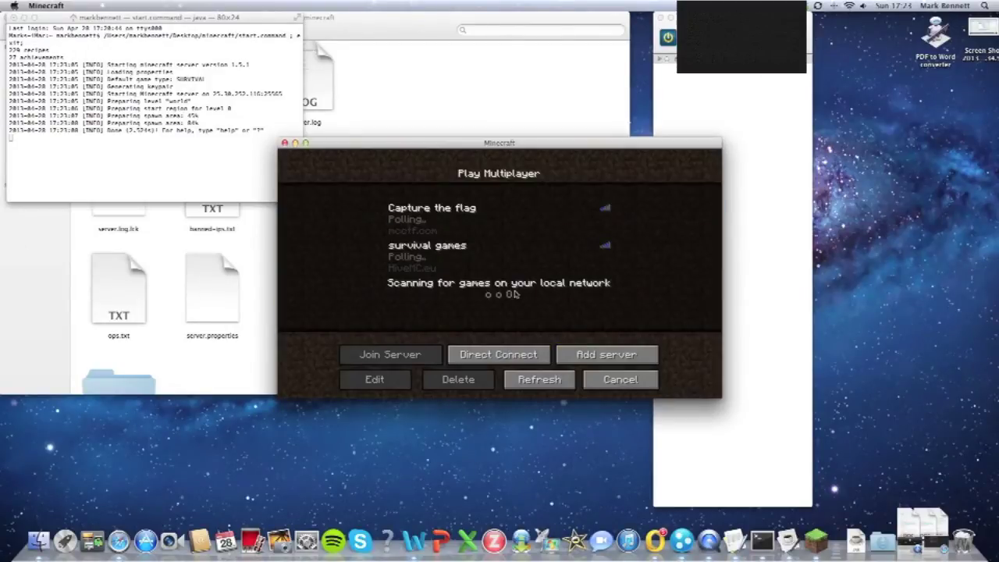
pyautogui.click(524, 358)
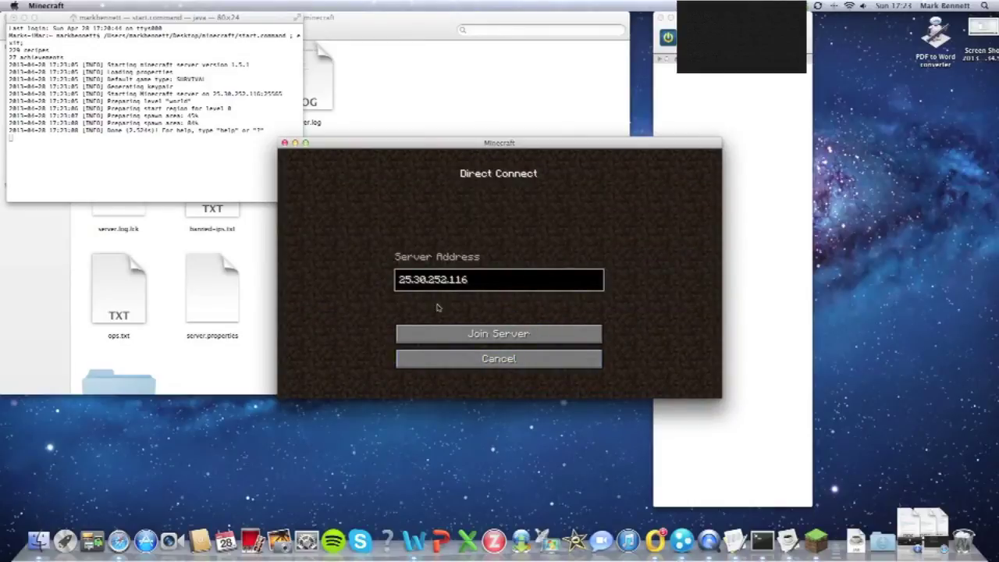
pyautogui.click(494, 336)
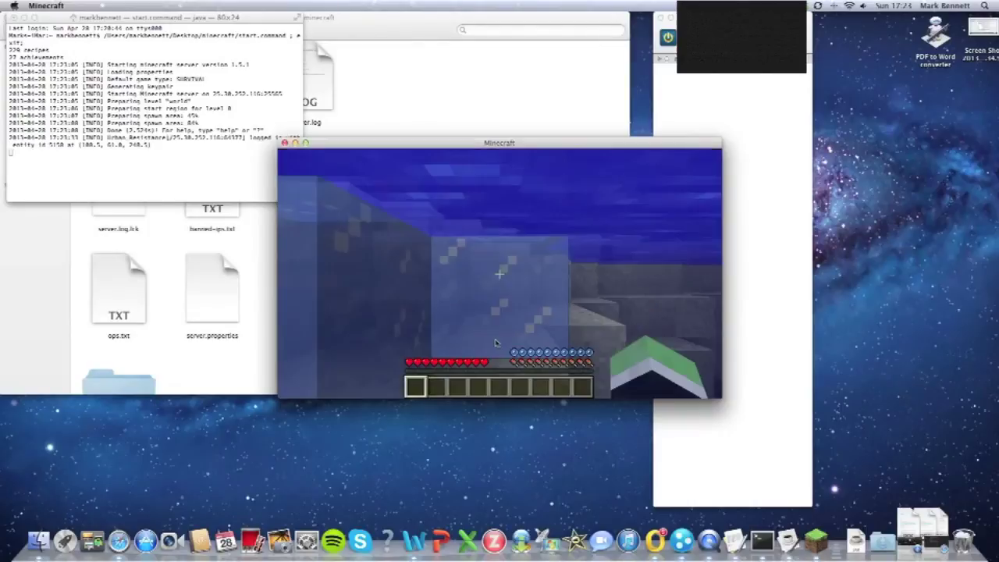
# Step: Swim out of the water, walk along the snowy beach, then quit the game
pyautogui.press('space')
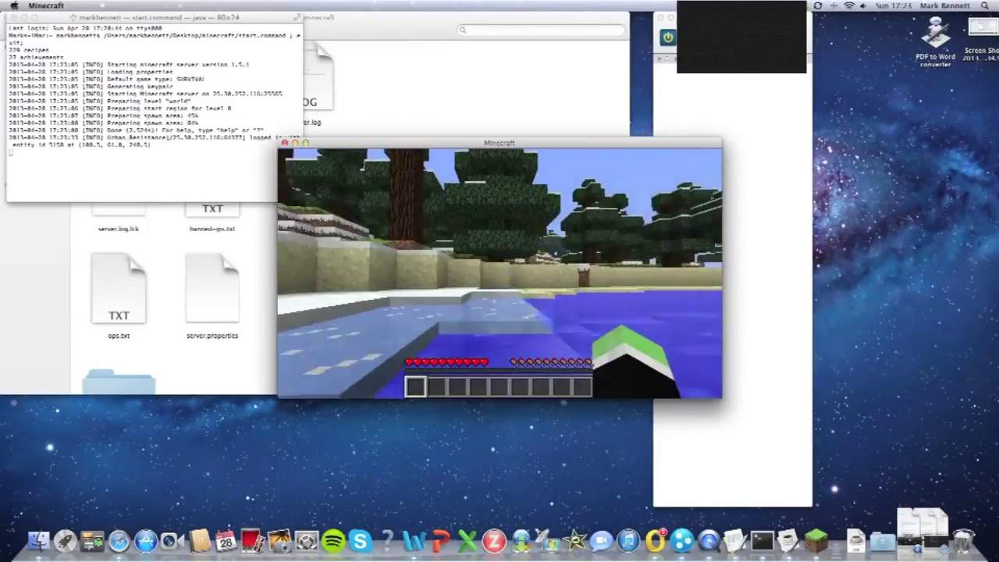
pyautogui.press('w')
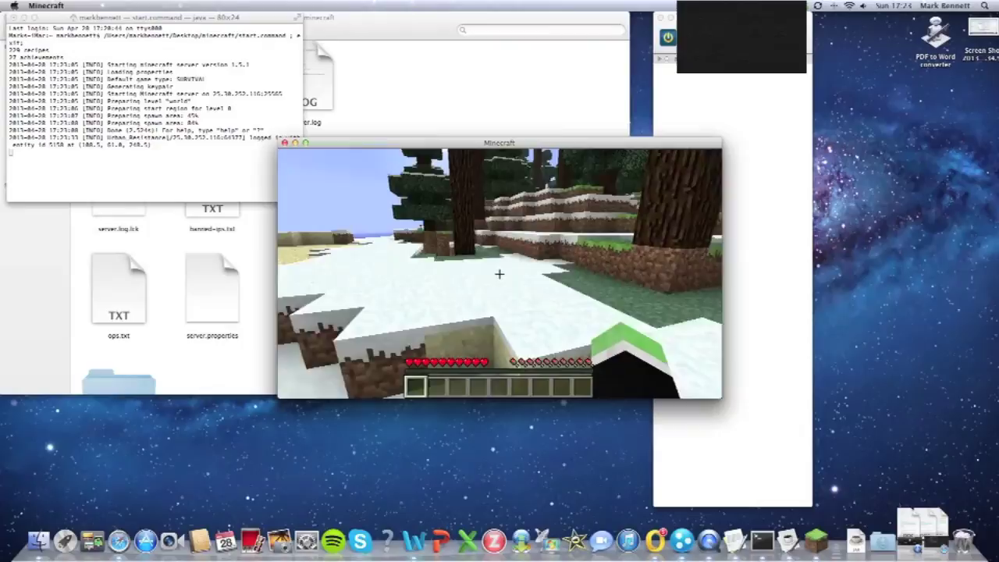
pyautogui.press('w')
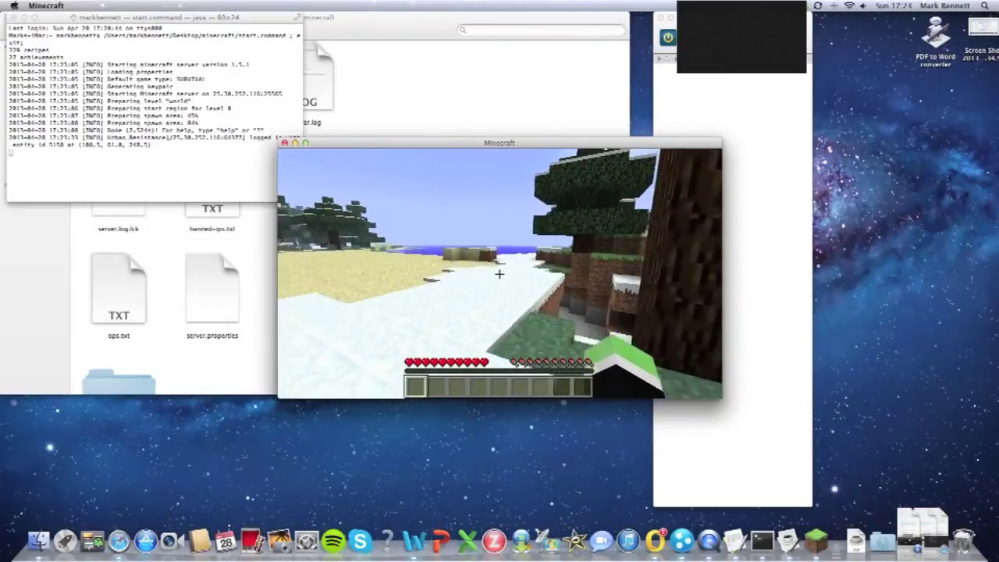
pyautogui.press('w')
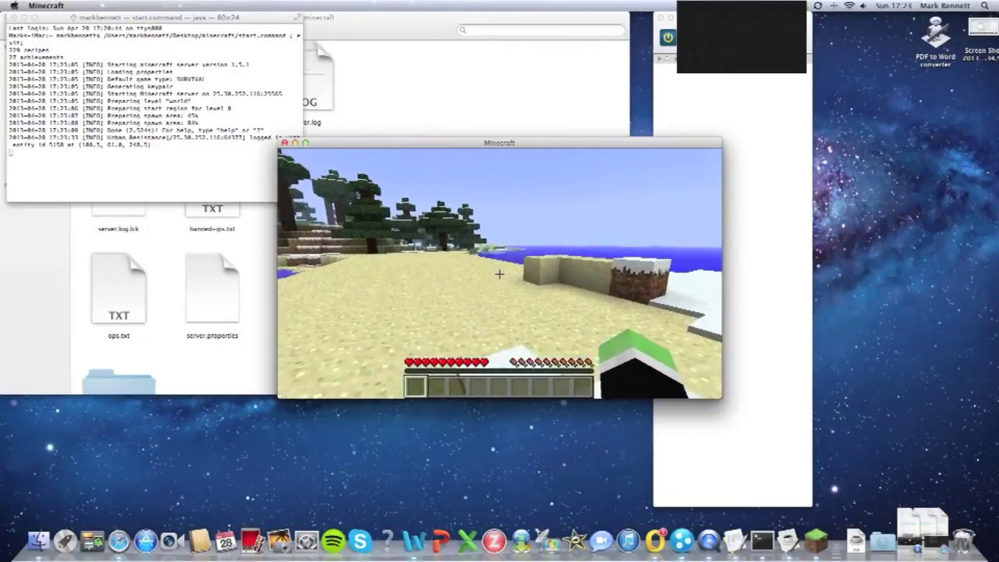
pyautogui.press('w')
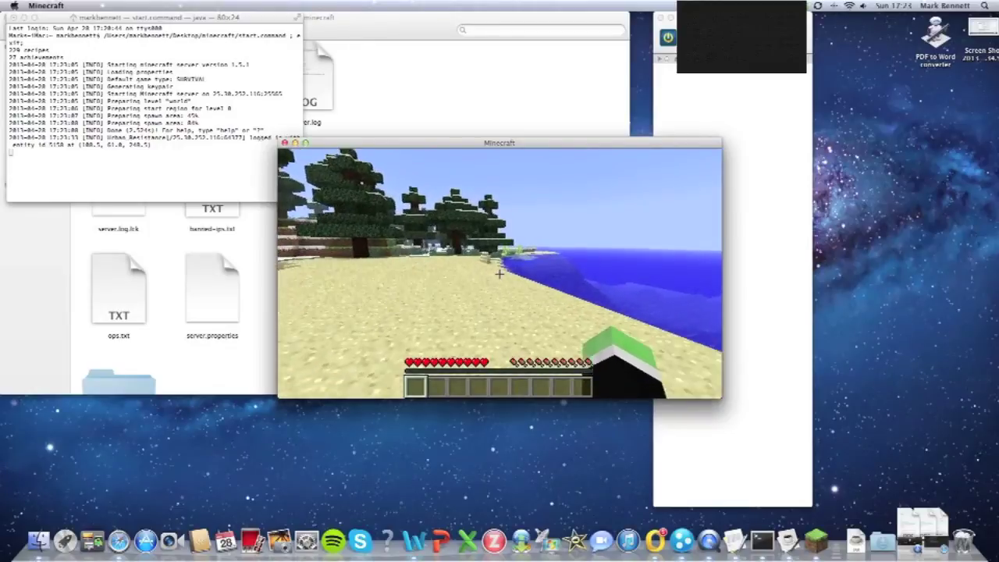
pyautogui.press('w')
pyautogui.press('Escape')
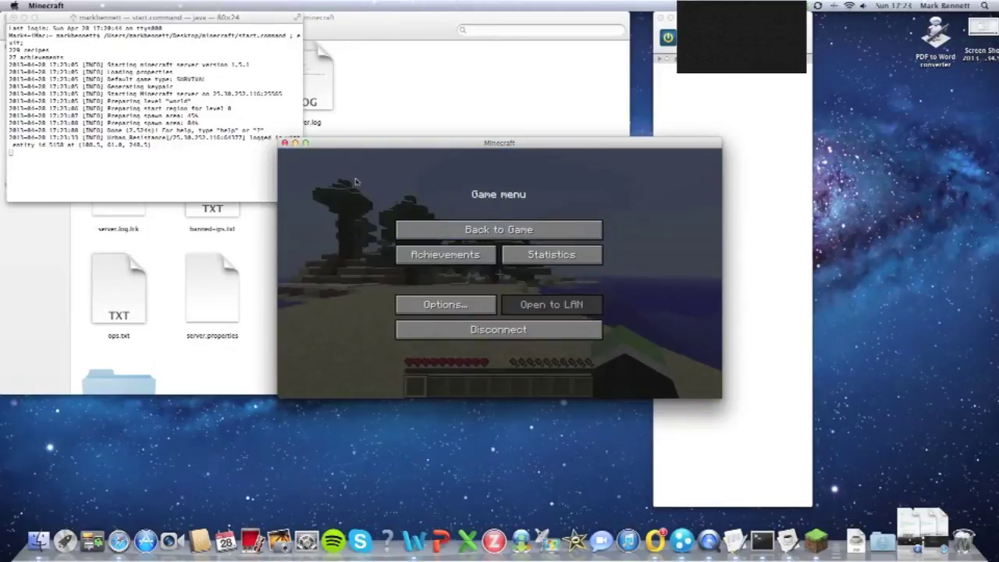
pyautogui.click(284, 143)
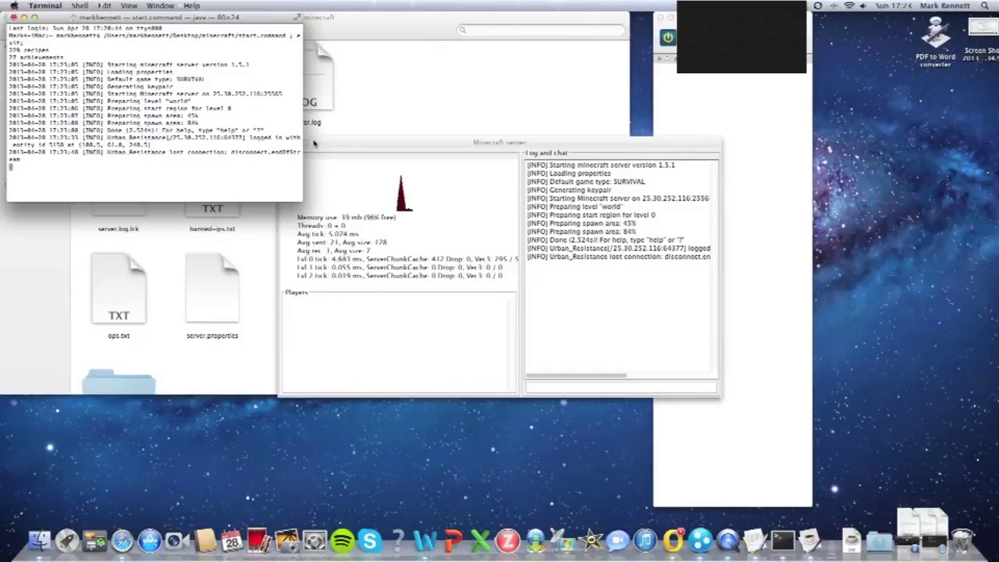
# Step: Stop the Minecraft server from its status window and close the finished Terminal session
pyautogui.moveTo(324, 144); pyautogui.dragTo(361, 157)
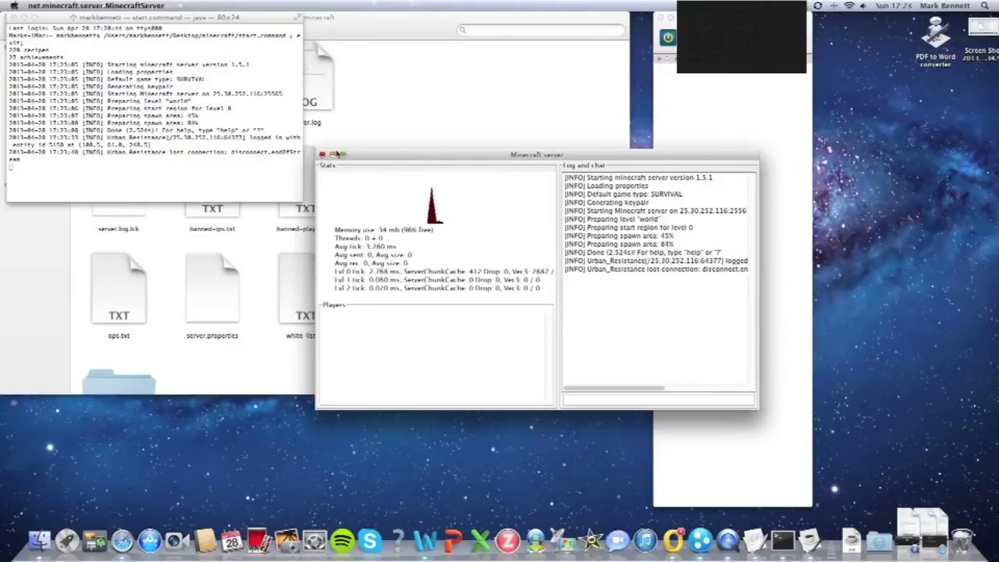
pyautogui.click(320, 154)
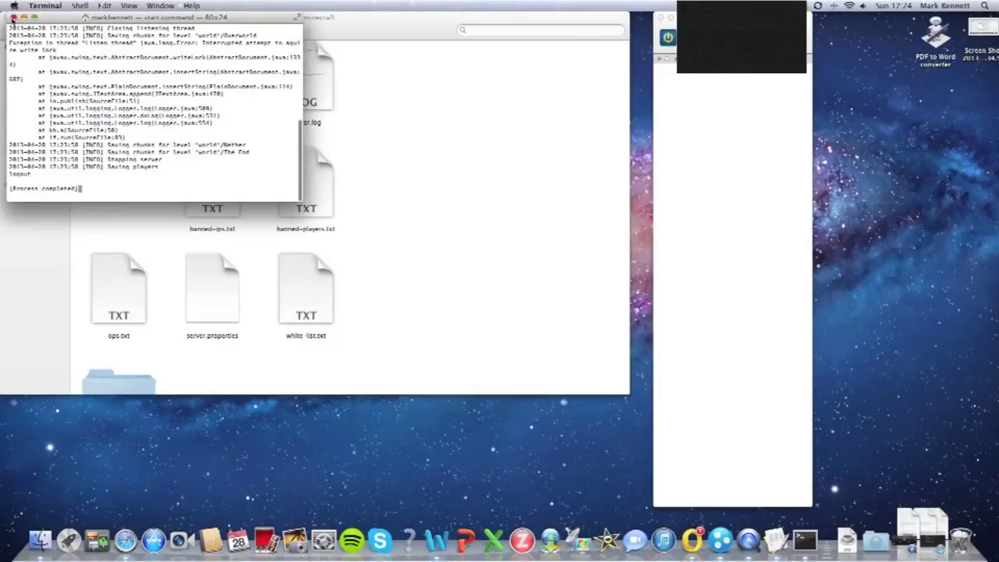
pyautogui.click(12, 16)
pyautogui.scroll(-2, 303, 178)
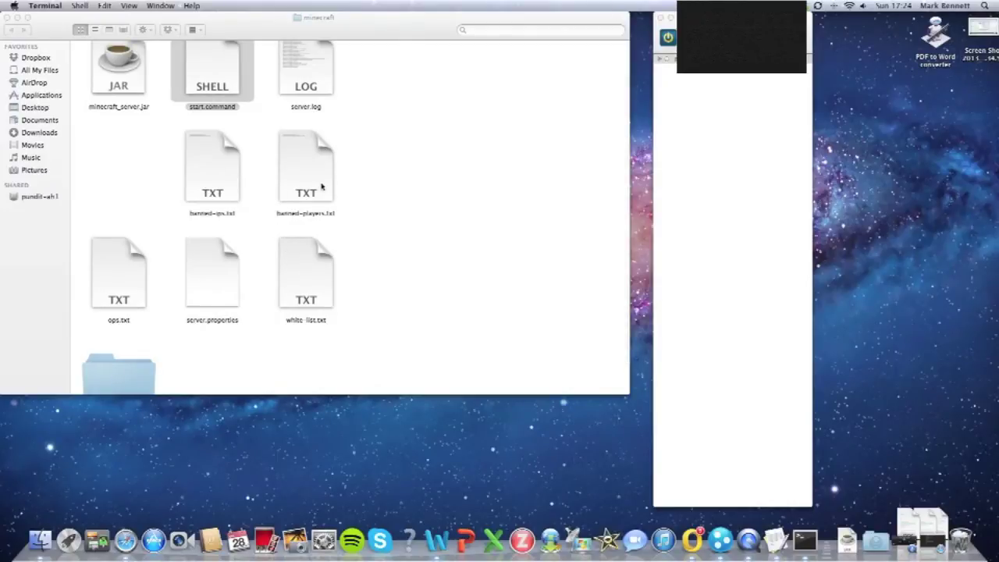
# Step: Add the player's Minecraft username to ops.txt in TextEdit and close the file
pyautogui.doubleClick(108, 286)
pyautogui.write('d')
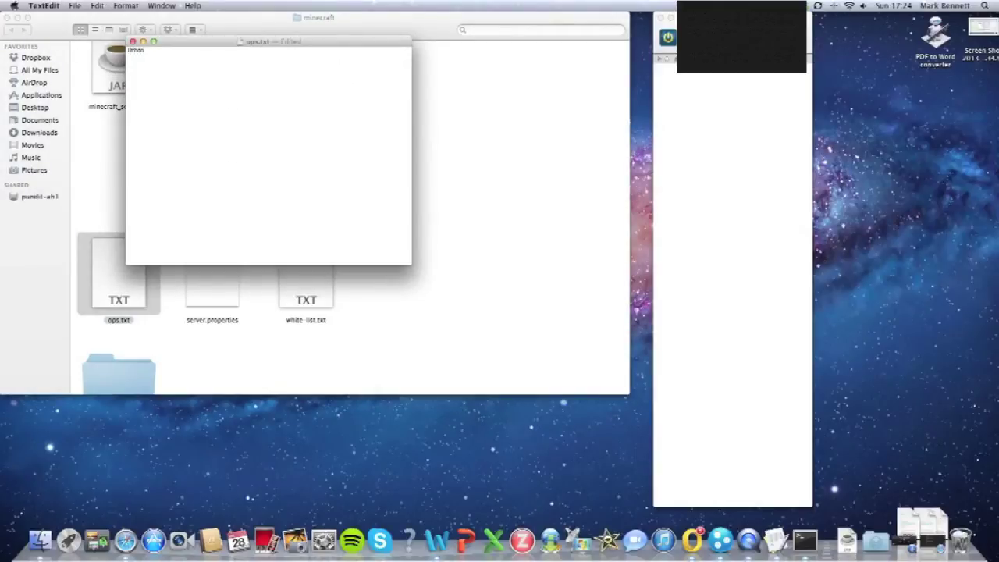
pyautogui.write('lman_Bastion')
pyautogui.click(133, 41)
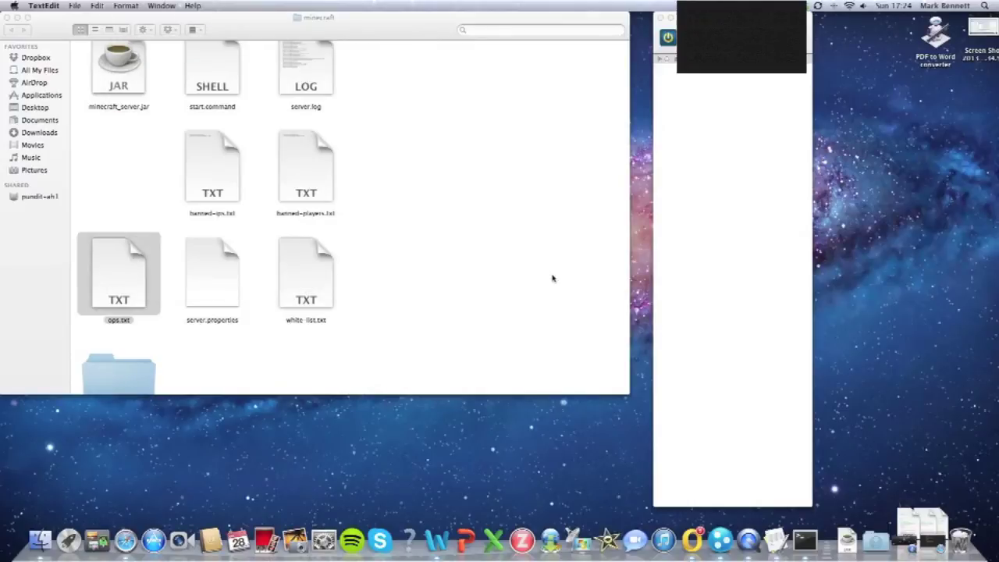
pyautogui.scroll(-3, 471, 268)
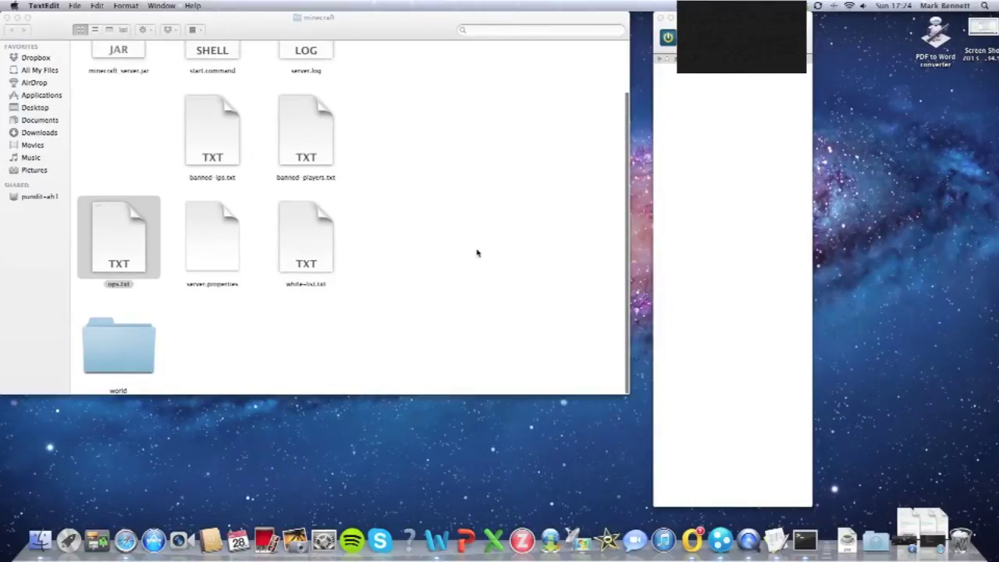